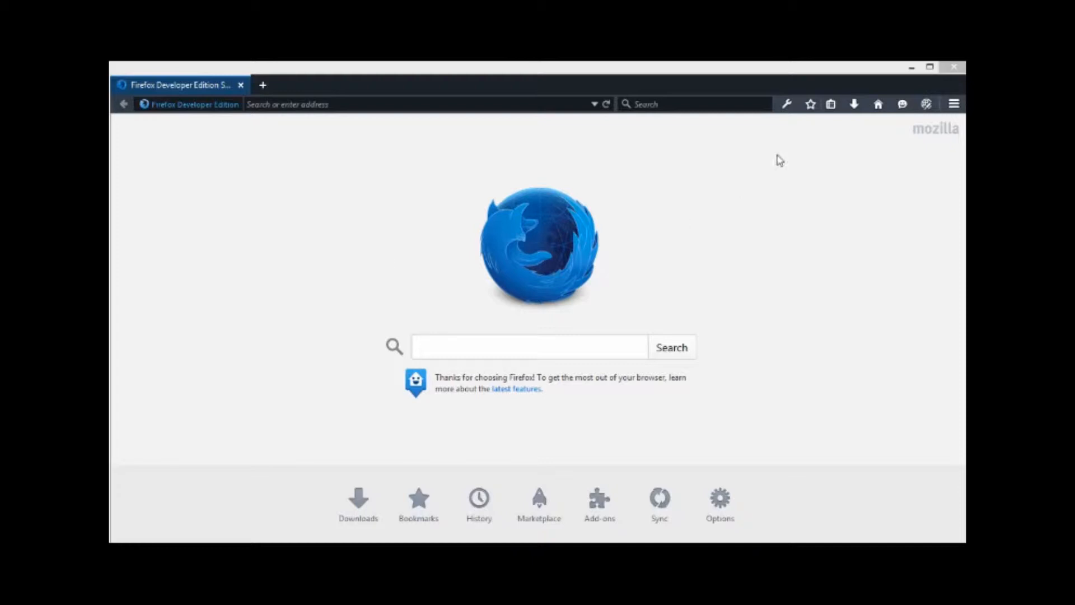
Step: Install the FireFTP add-on from the Get More Tools page, then close its add-on page
left_click(787, 105)
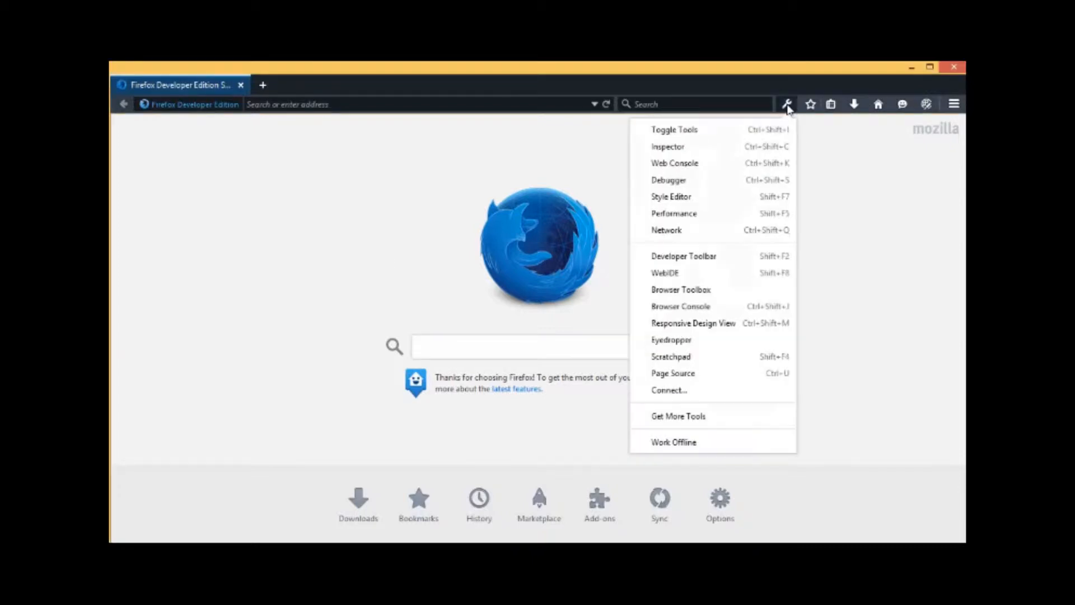
left_click(685, 421)
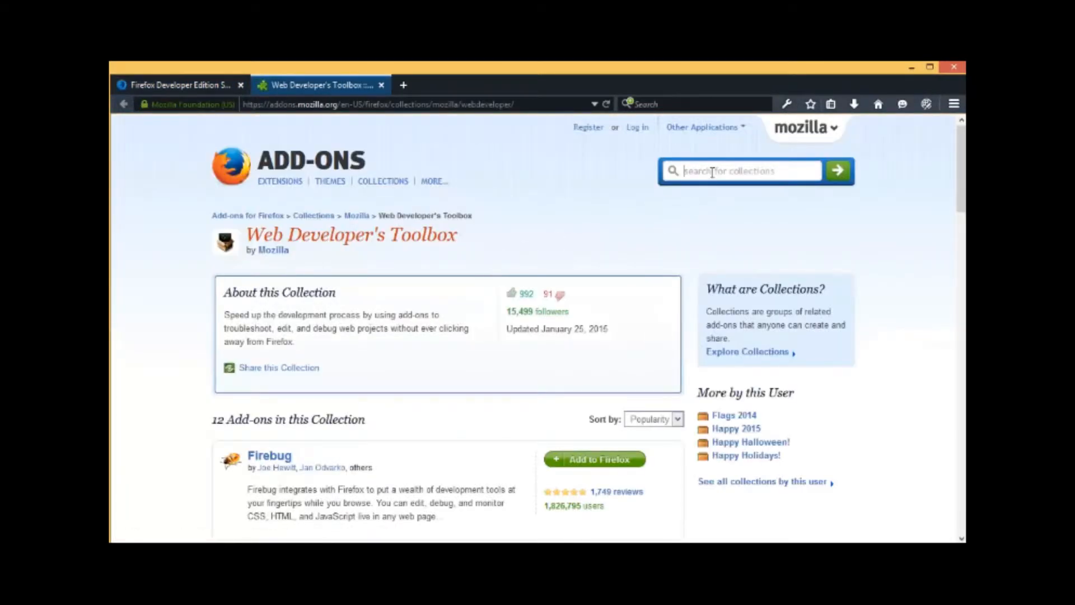
left_click_drag(960, 189, 956, 373)
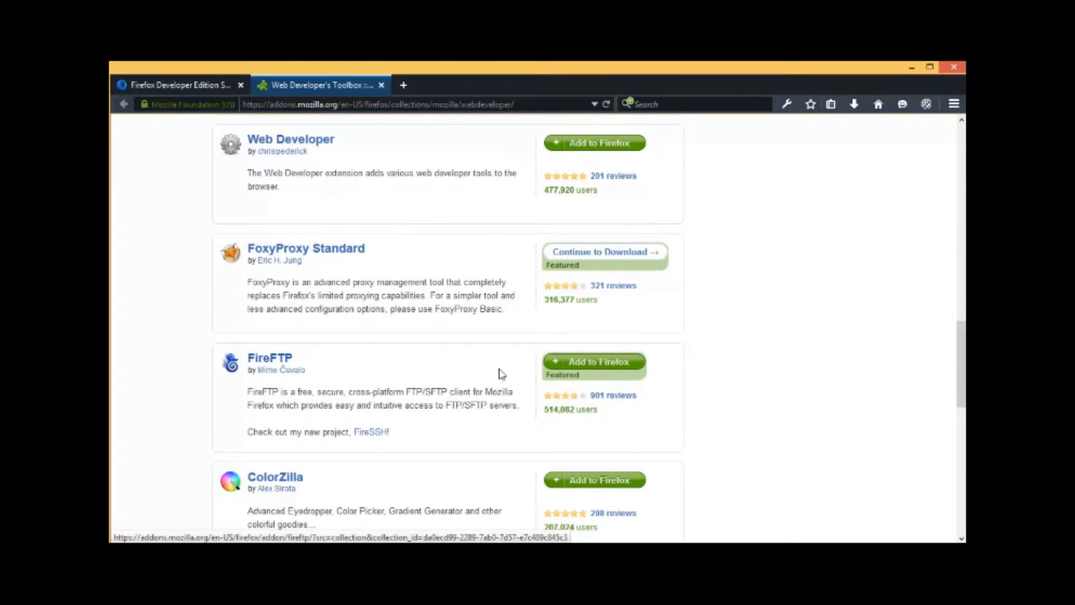
left_click(615, 363)
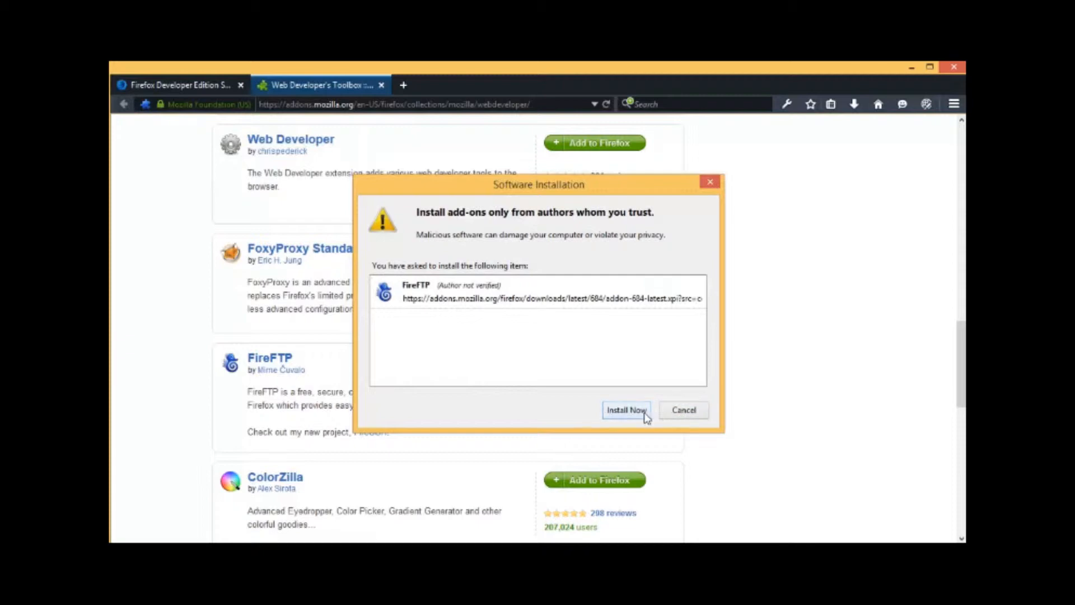
left_click(640, 412)
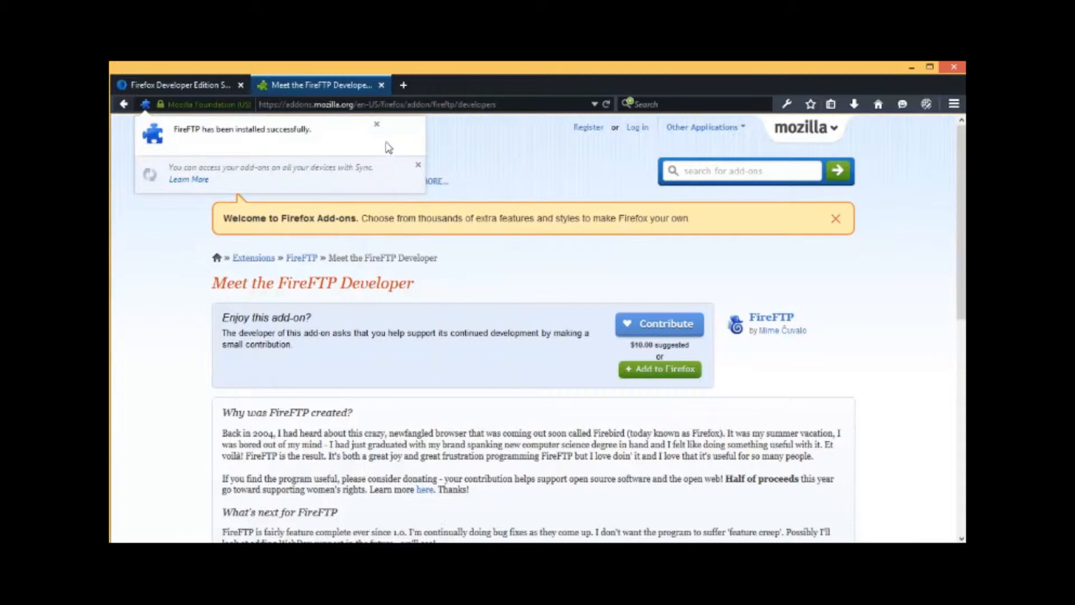
left_click(382, 86)
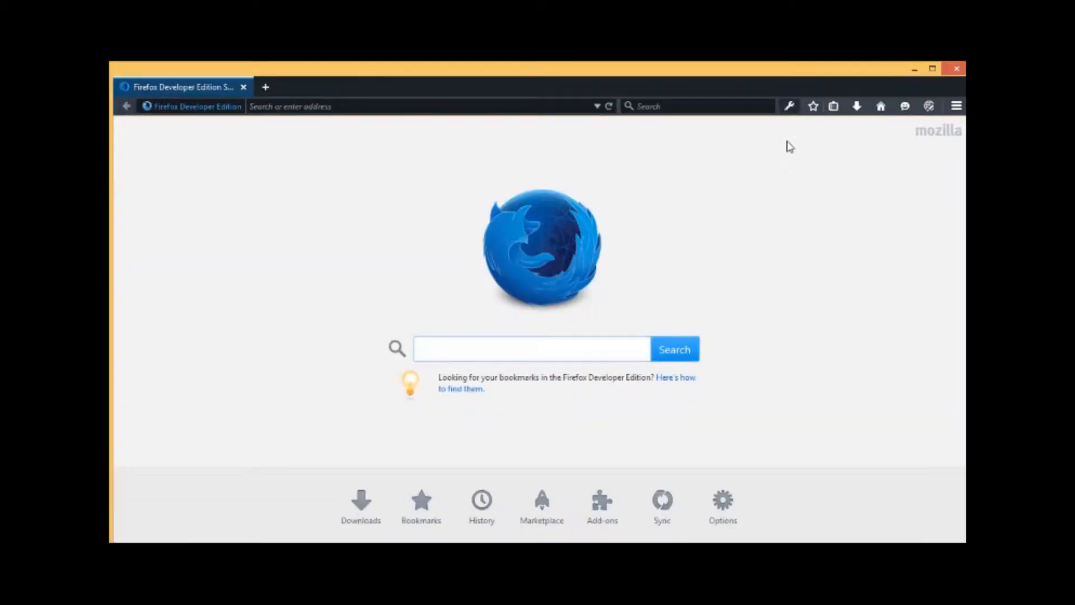
Step: Launch FireFTP from the developer tools menu, dismiss the missing-folder error, and start a new tab
left_click(790, 108)
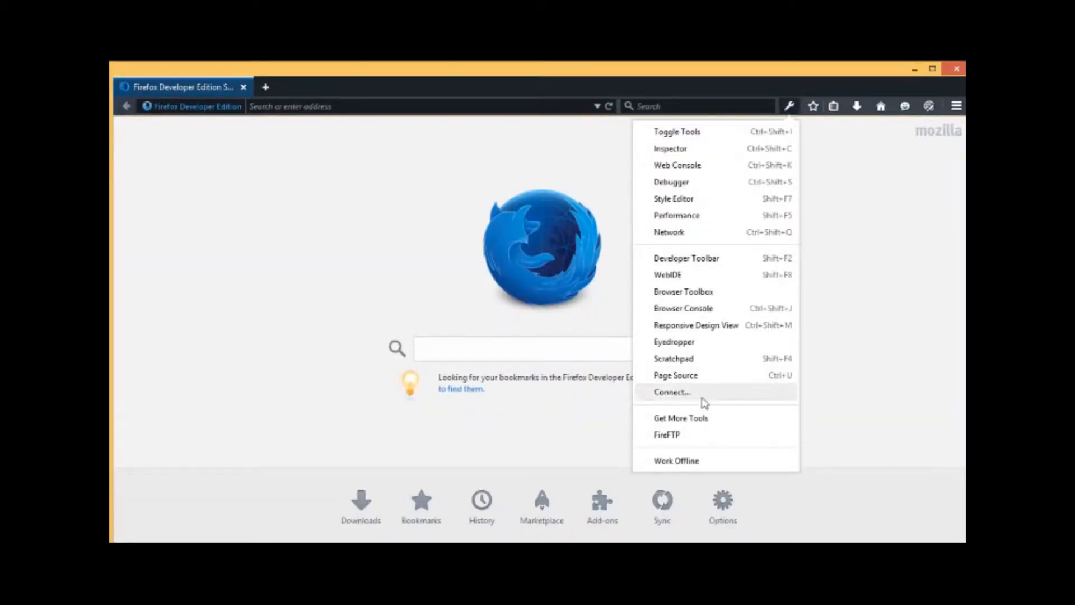
left_click(707, 438)
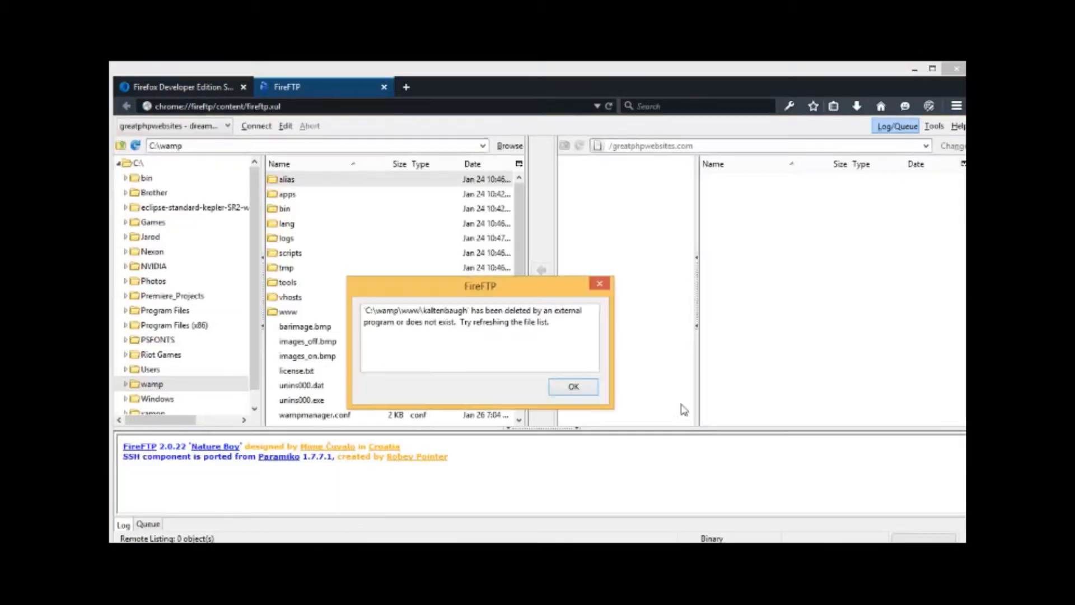
left_click(577, 387)
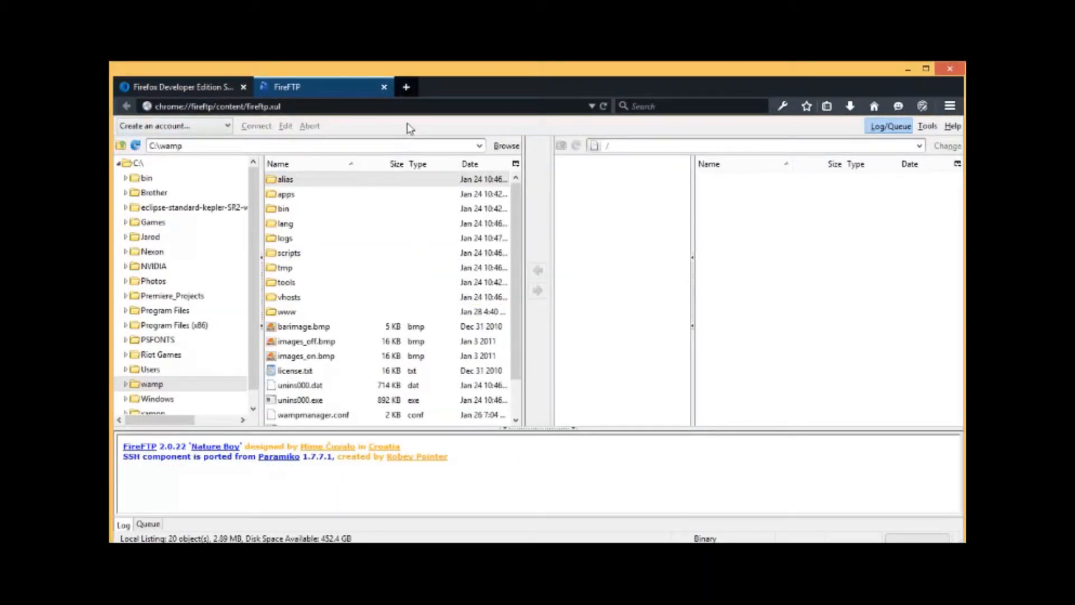
left_click(407, 88)
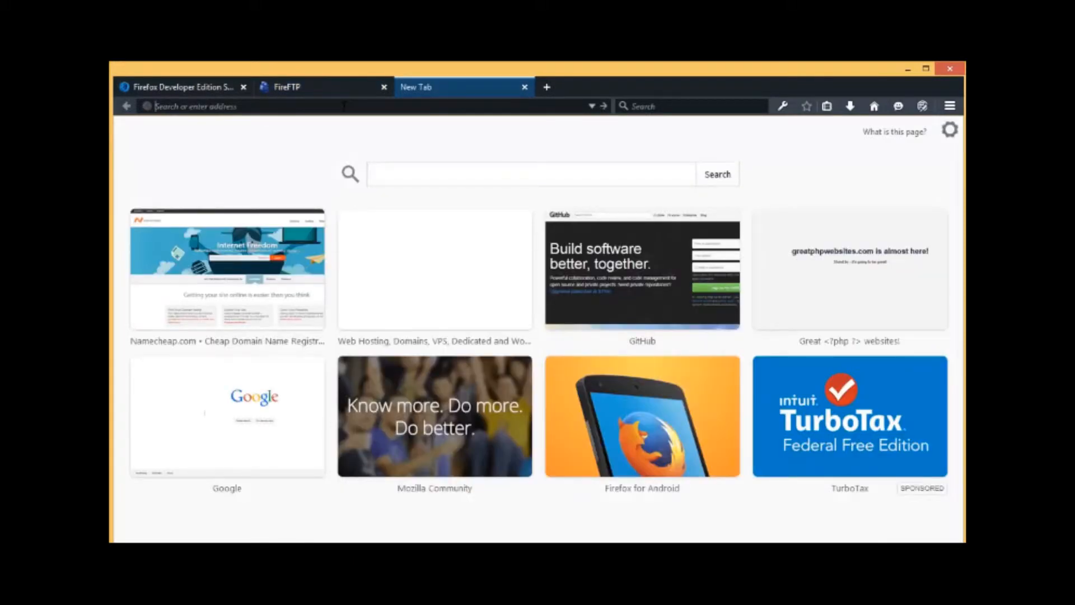
Step: Go to dreamhost.com and sign in to the Web Panel with the saved login
type("dreamhost.com/")
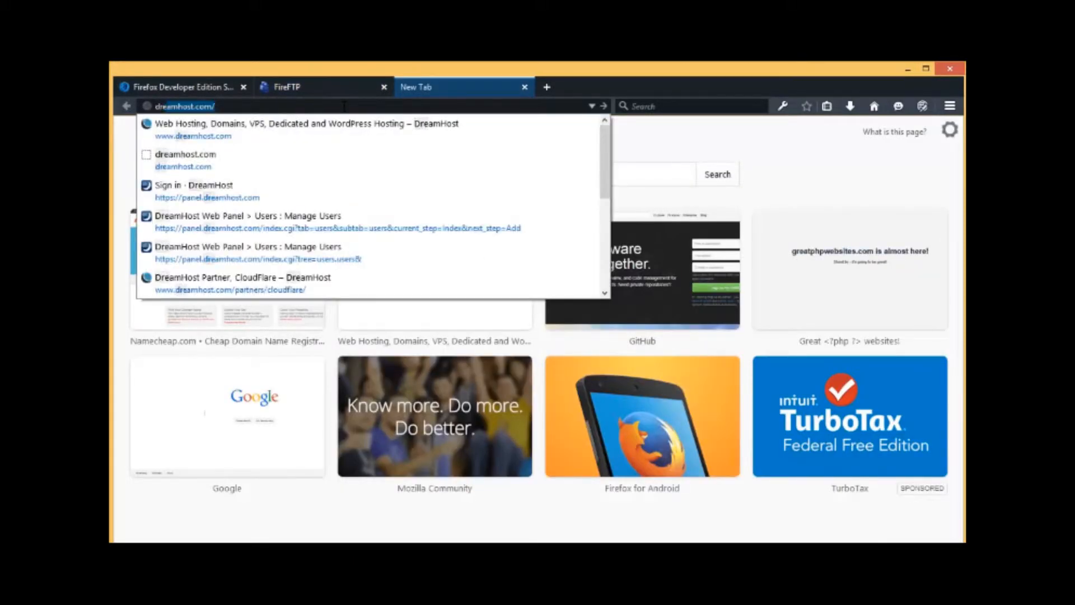
key("Return")
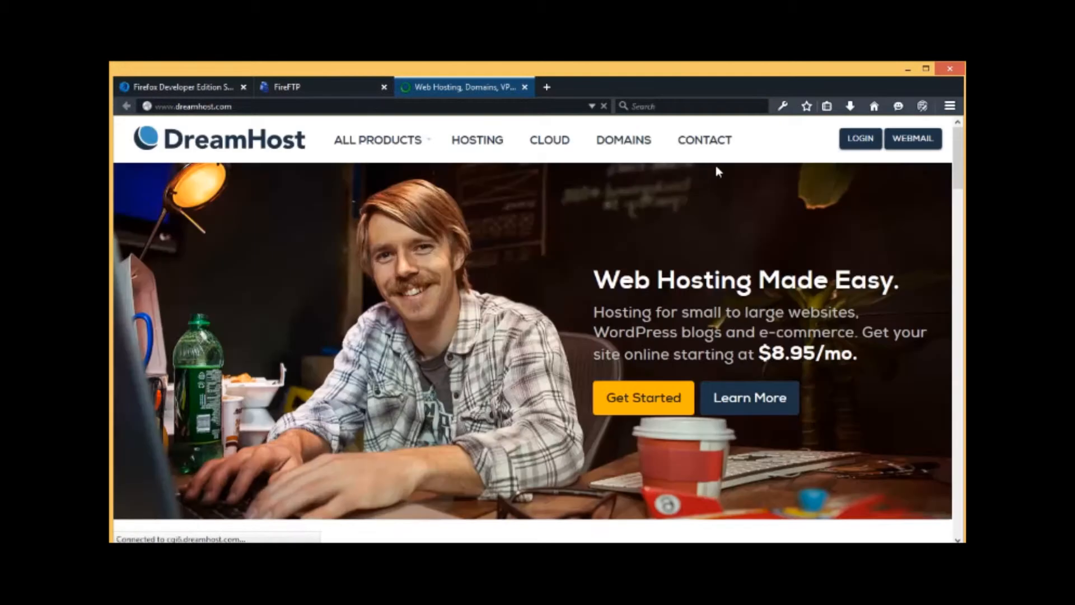
left_click(860, 139)
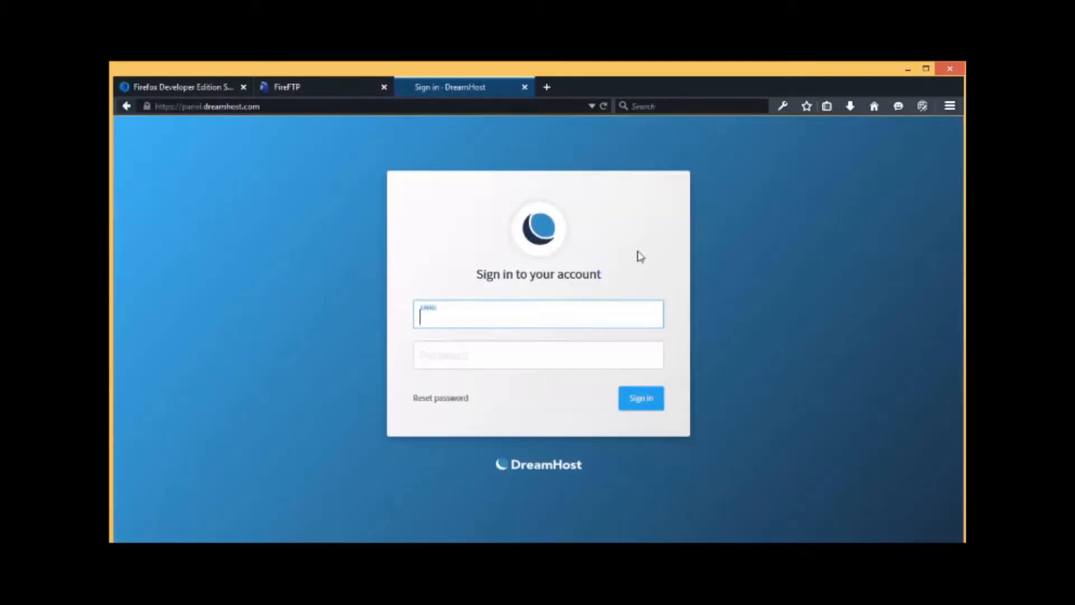
type("da")
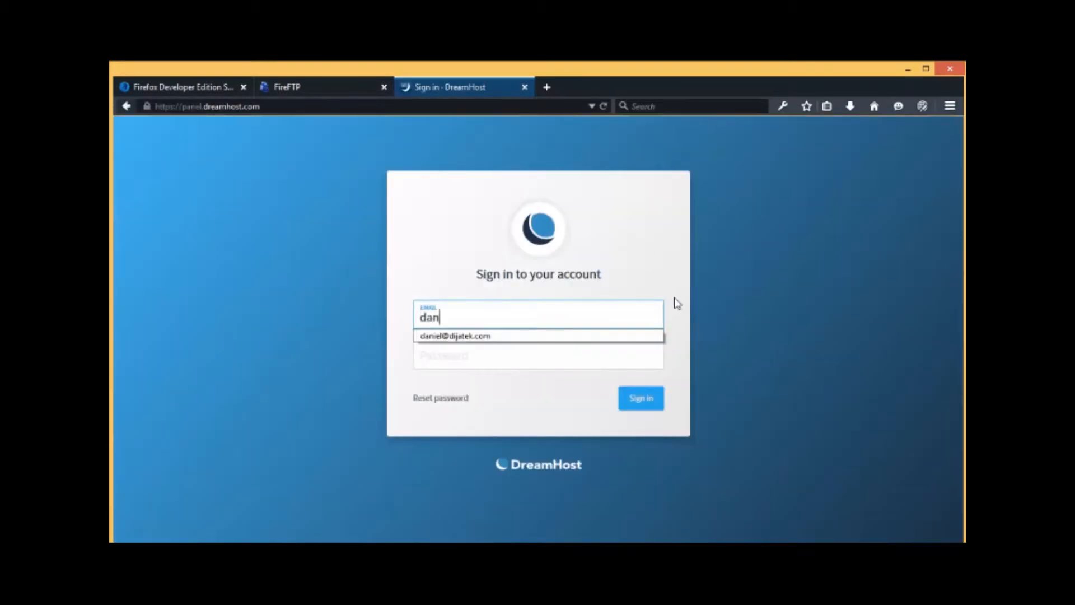
type("n")
key("Down")
key("Return")
key("Return")
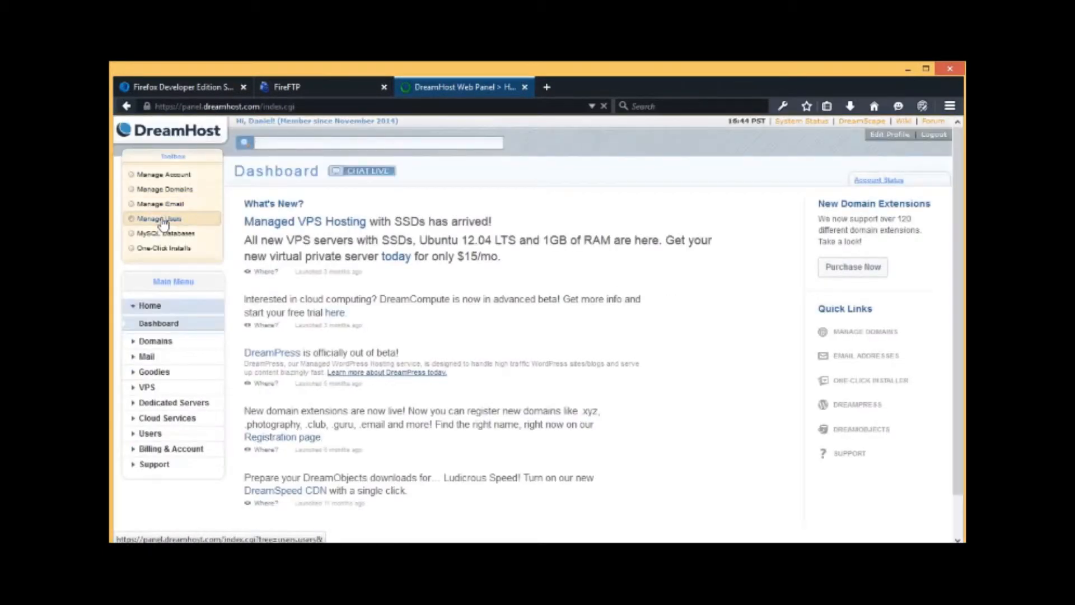
Step: View the Manage Users list of hosting users, then go back to FireFTP
left_click(161, 219)
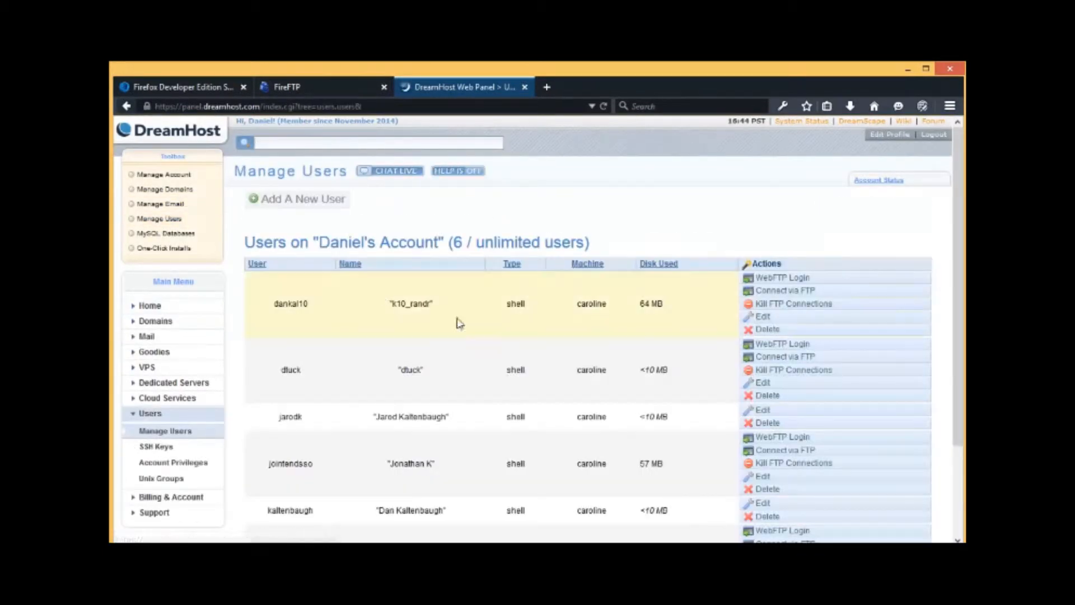
scroll(480, 331, "down", 3)
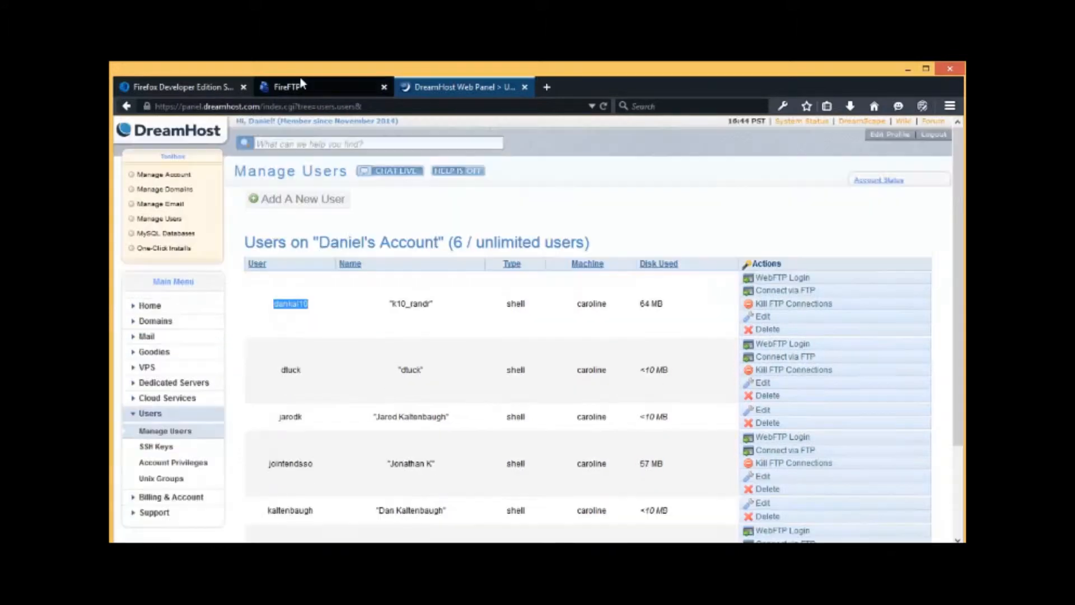
left_click(300, 83)
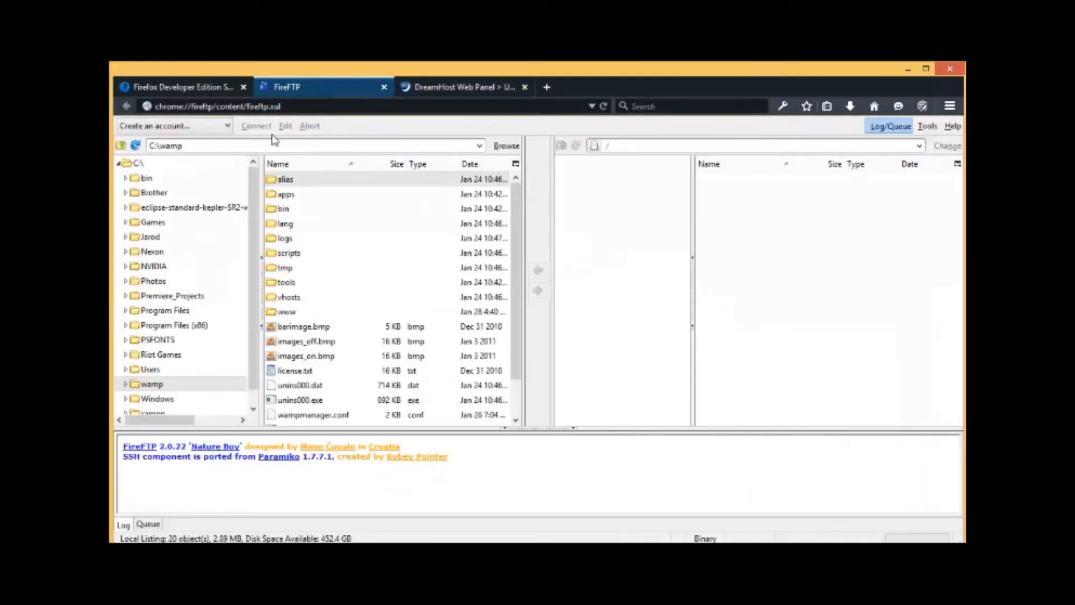
Step: Create the 'greatphpwebsites on dreamhost' account for ftp.greatphpwebsites.com with login, password and category cis256
left_click(213, 126)
left_click(433, 278)
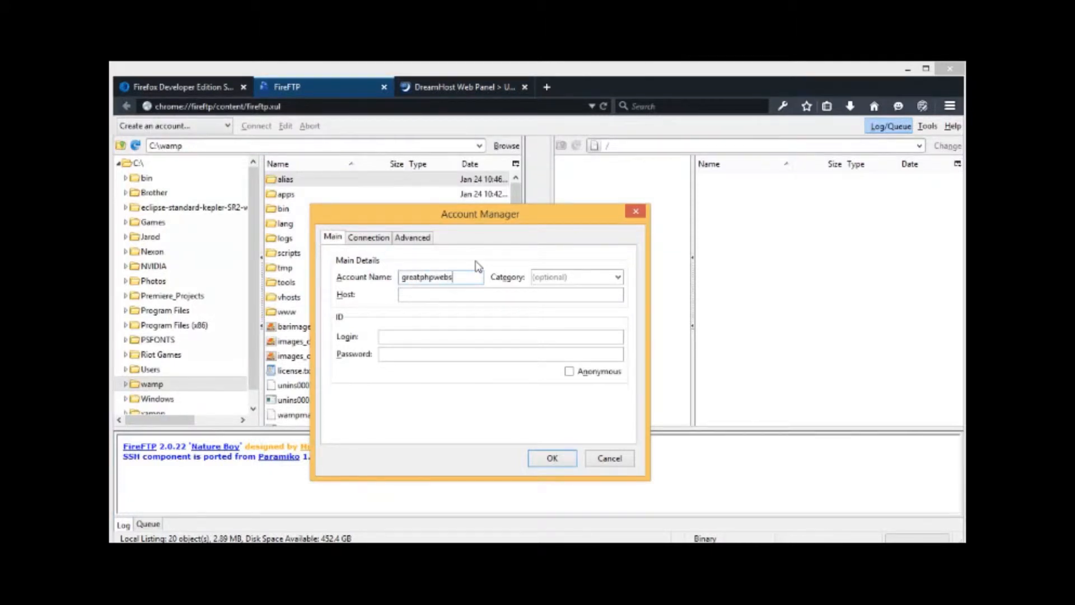
key("Tab")
key("Tab")
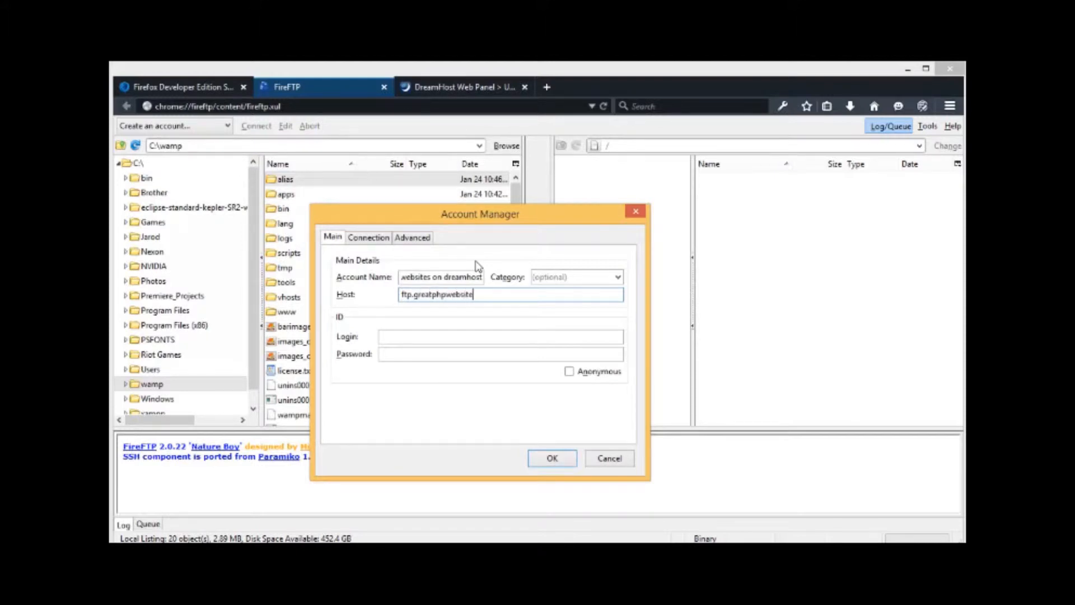
key("Tab")
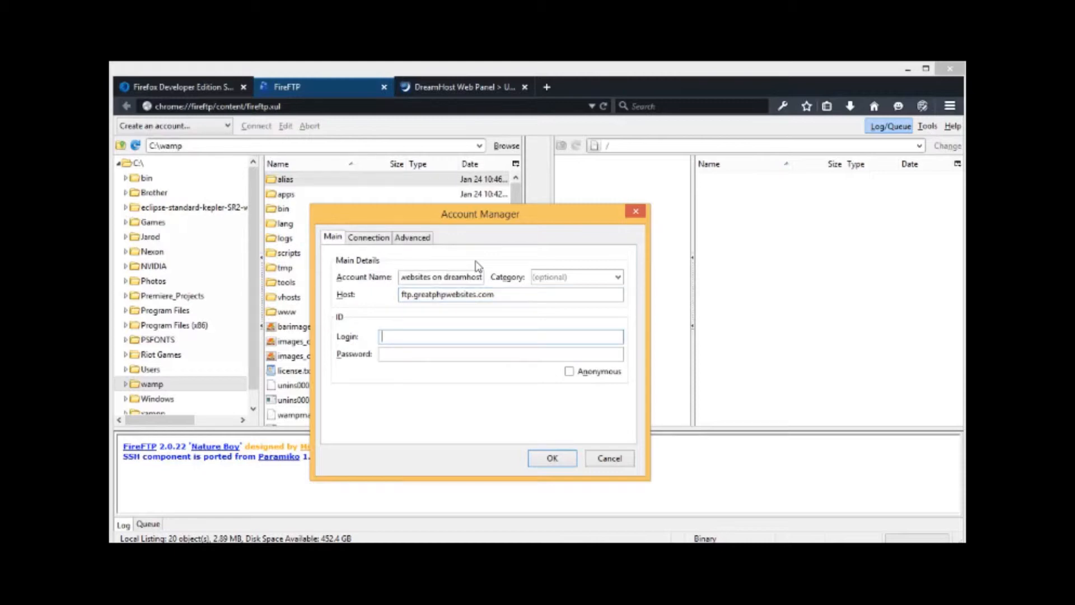
key("Tab")
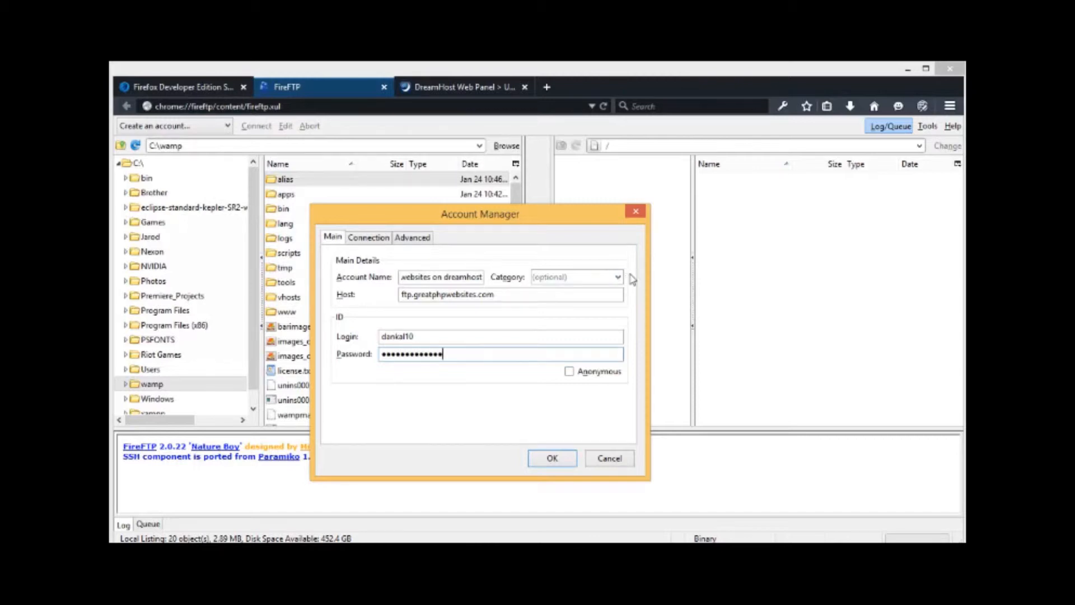
left_click(577, 276)
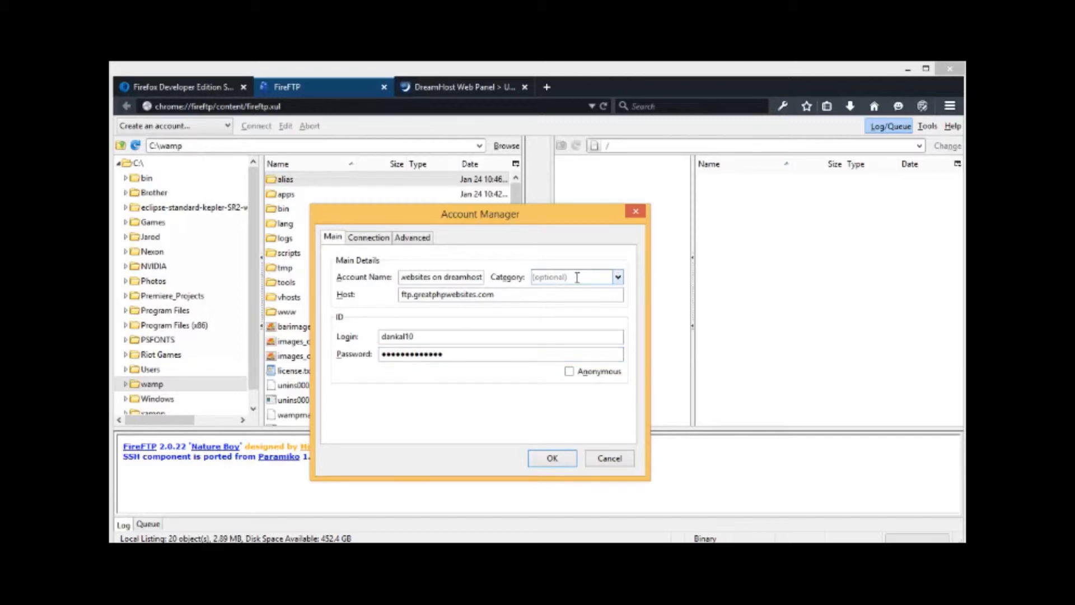
type("c")
left_click(560, 465)
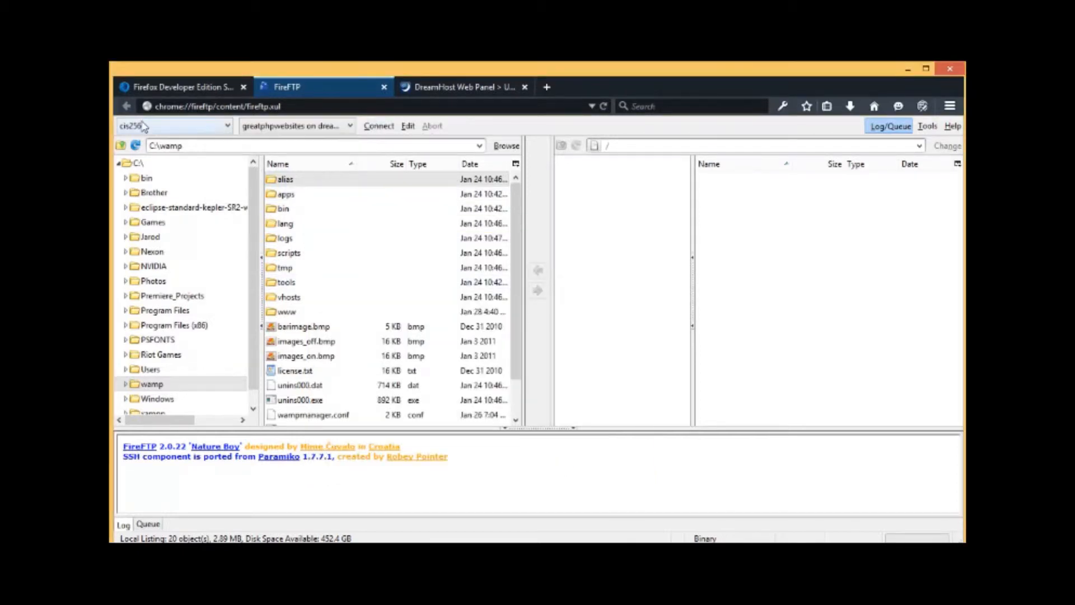
Step: Choose the saved cis256 account and connect to the DreamHost FTP server
left_click(173, 127)
left_click(170, 142)
left_click(381, 128)
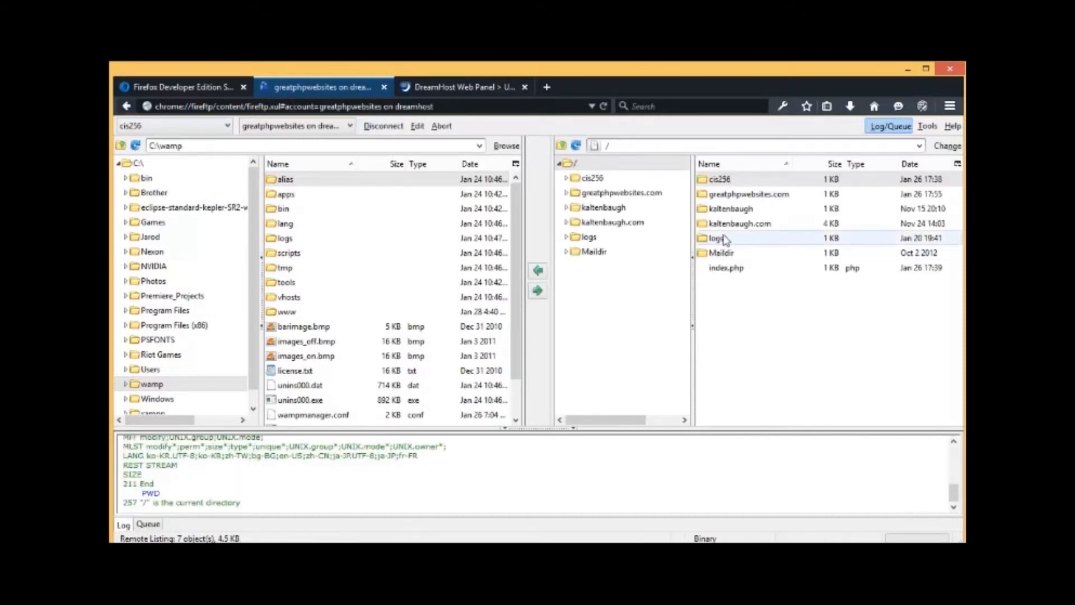
Step: Open the remote greatphpwebsites.com folder and the local C:\wamp\www\greatphpwebsites folder
double_click(750, 194)
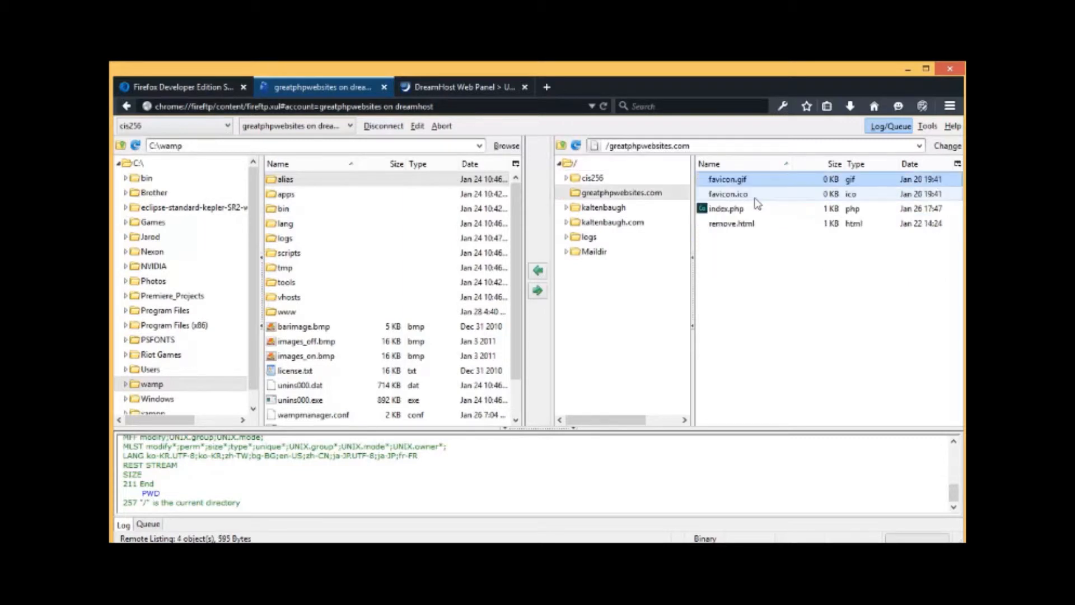
left_click(563, 147)
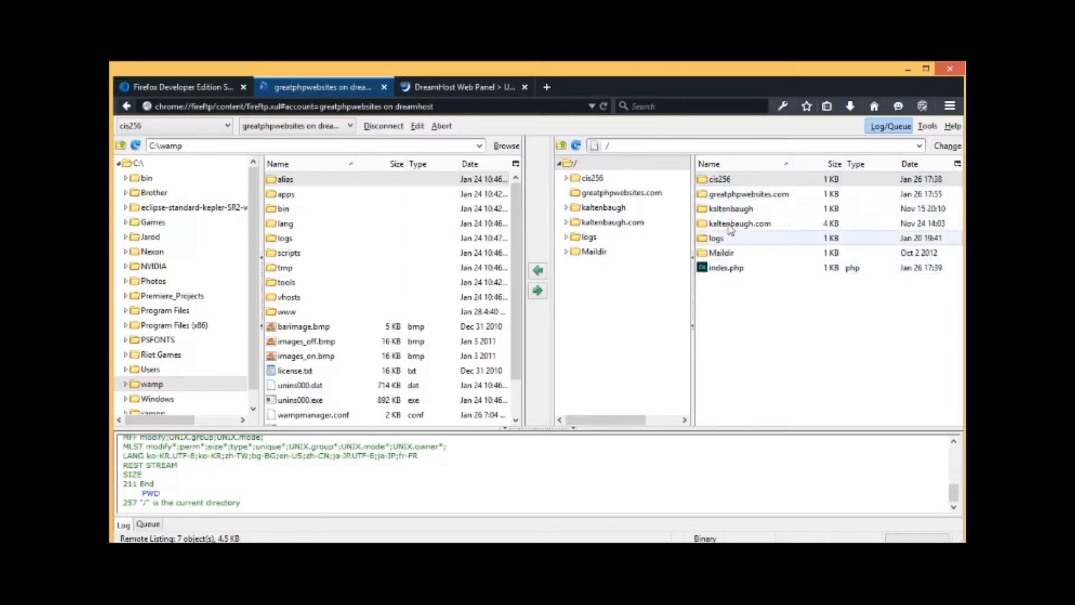
double_click(735, 194)
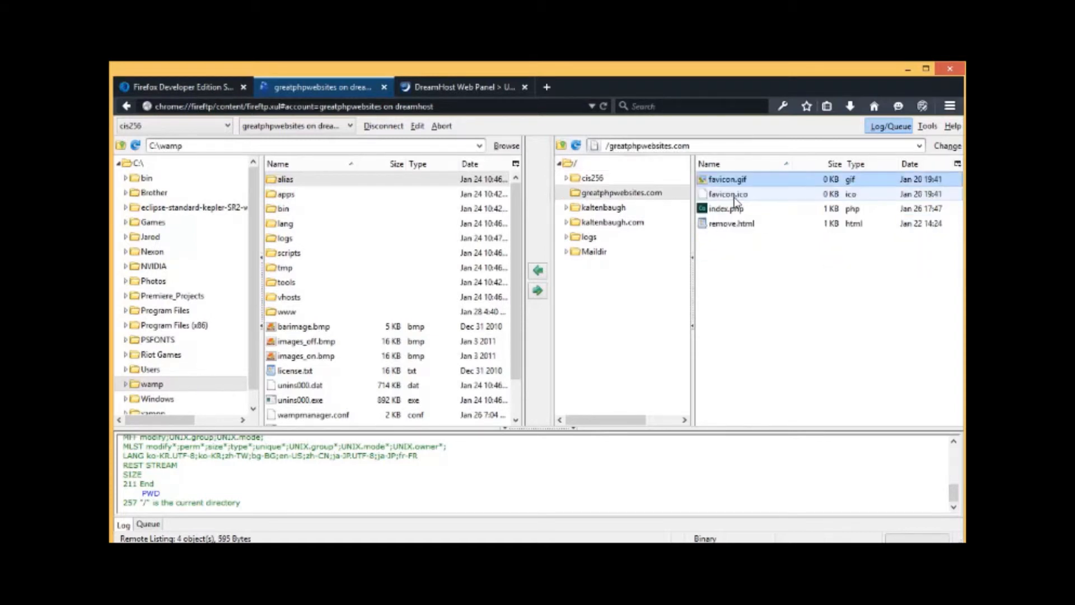
double_click(297, 313)
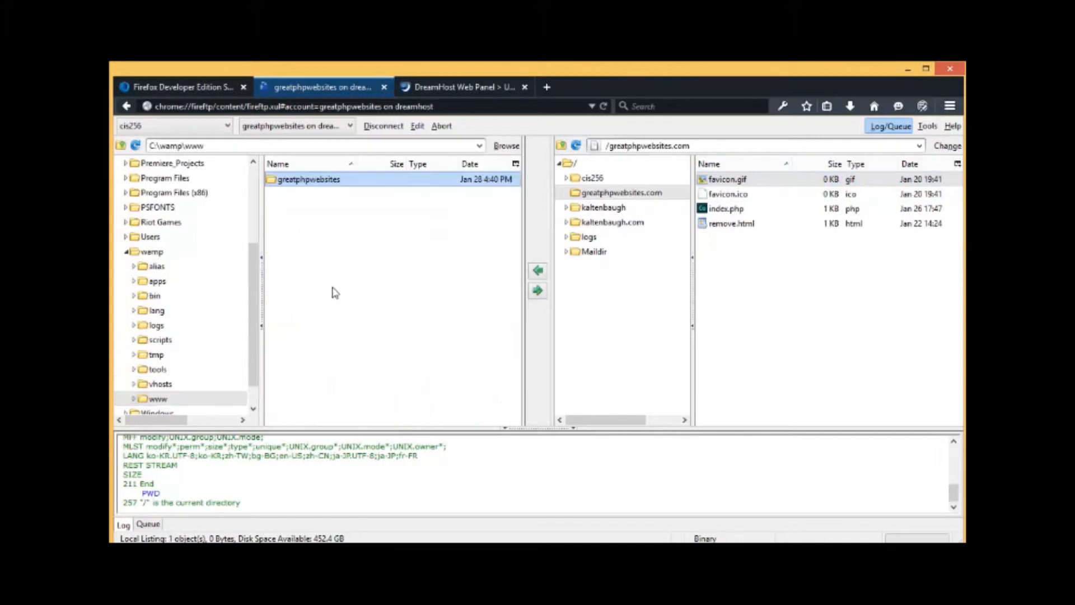
double_click(308, 180)
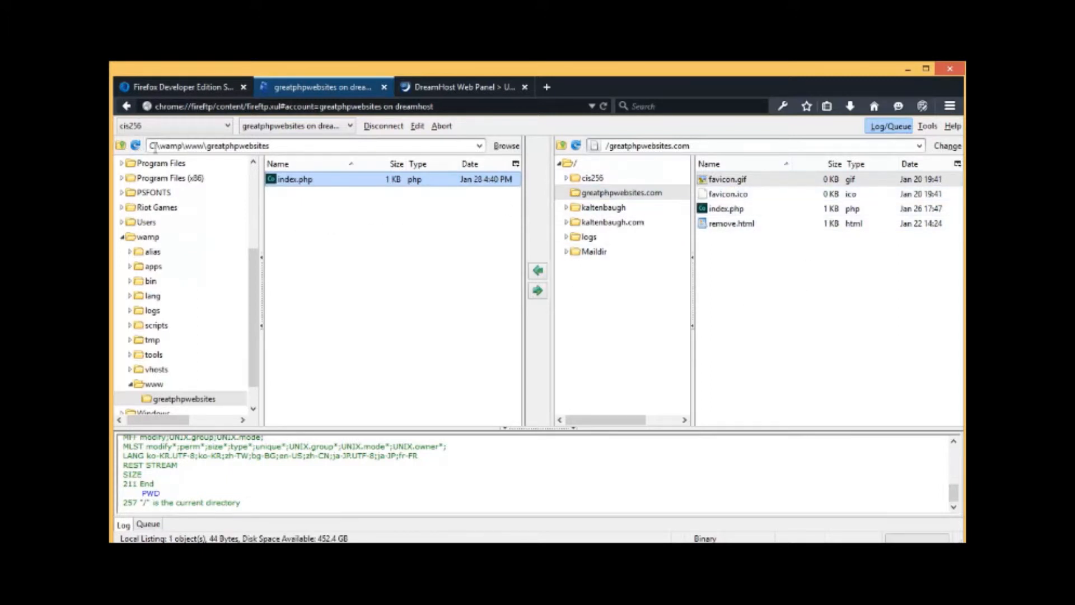
left_click(418, 126)
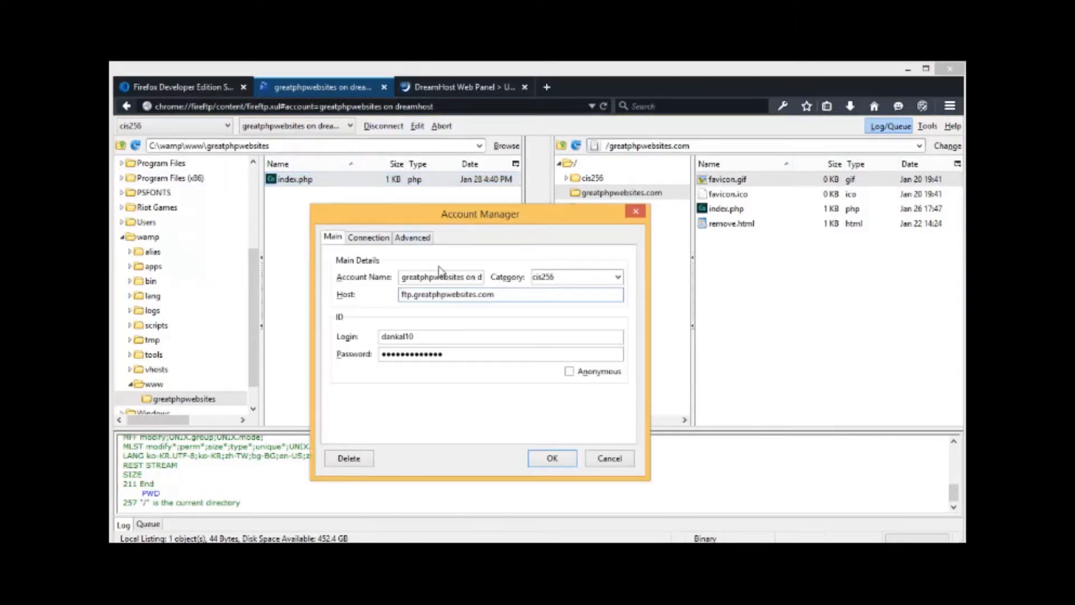
Step: Save C:\wamp\www\greatphpwebsites and /greatphpwebsites.com as initial directories, with directory syncing enabled
left_click(368, 237)
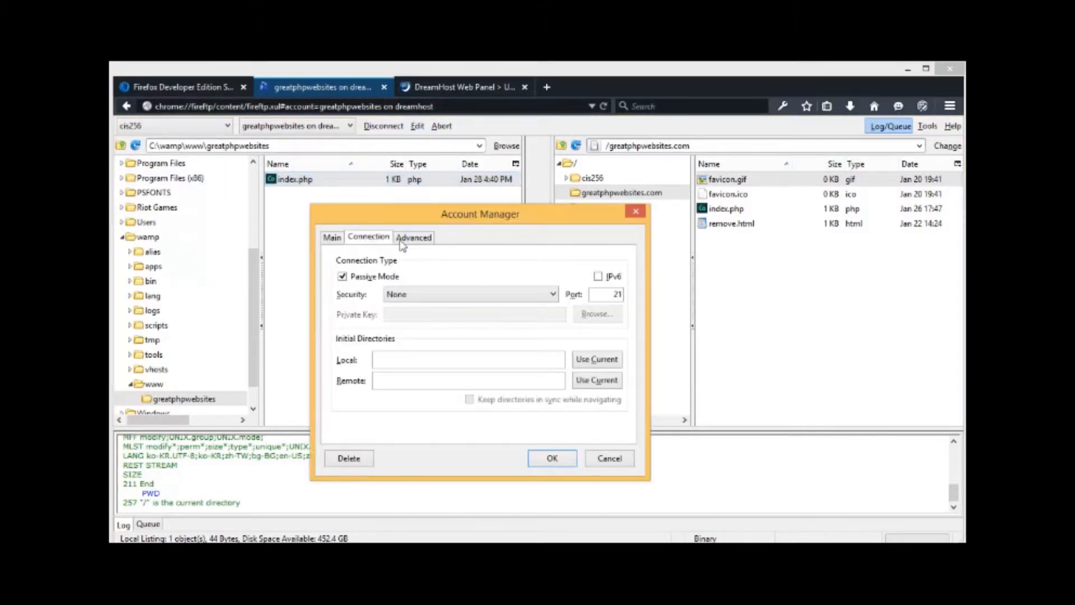
left_click(597, 360)
left_click(597, 380)
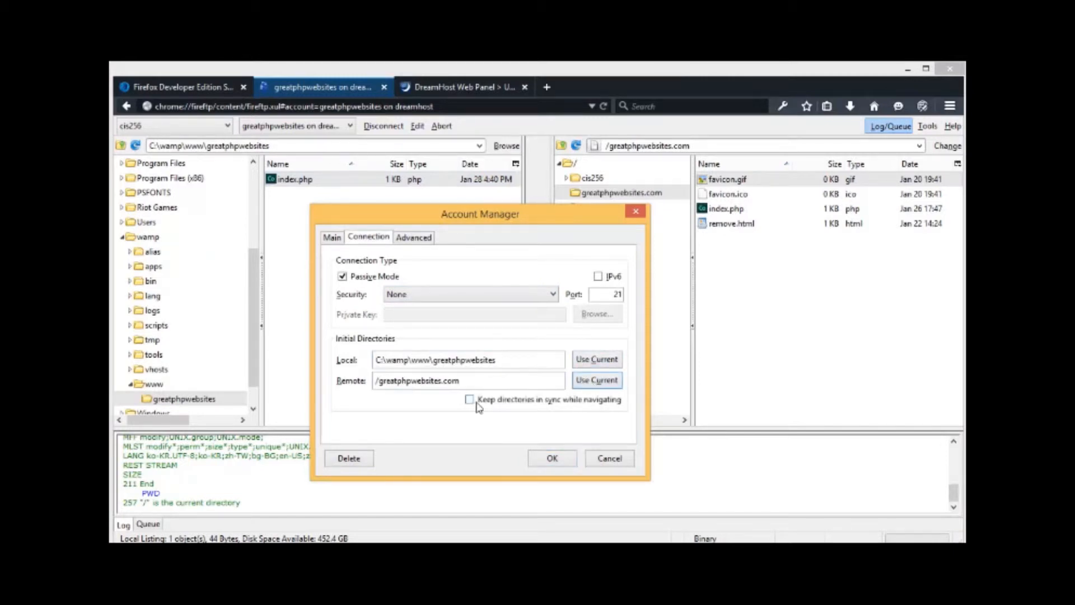
left_click(469, 400)
left_click(550, 459)
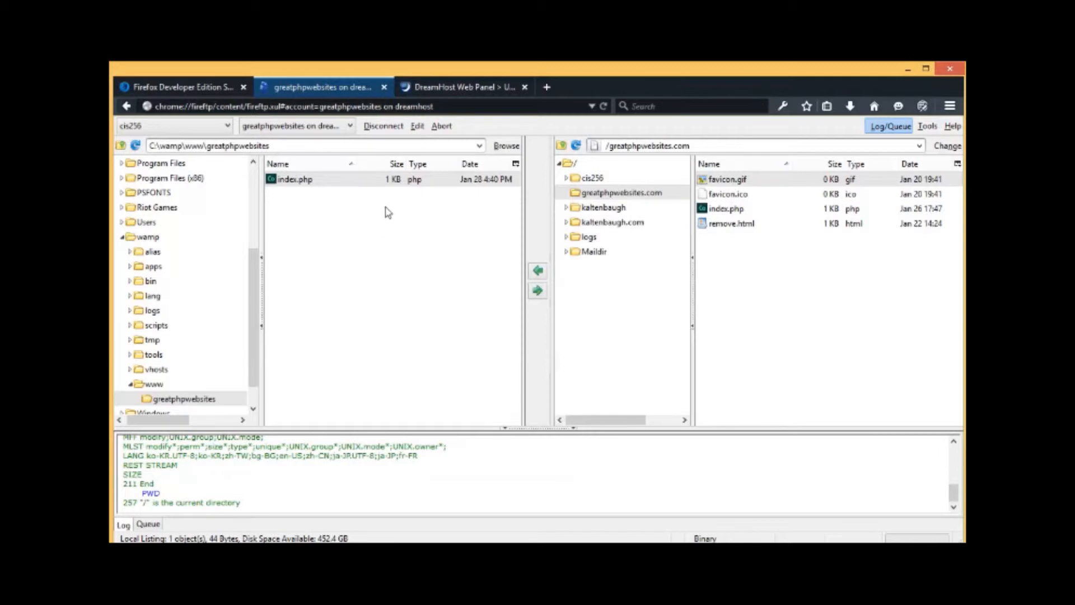
Step: Disconnect, close the FireFTP and DreamHost tabs, relaunch FireFTP and reconnect to the greatphpwebsites account
left_click(381, 127)
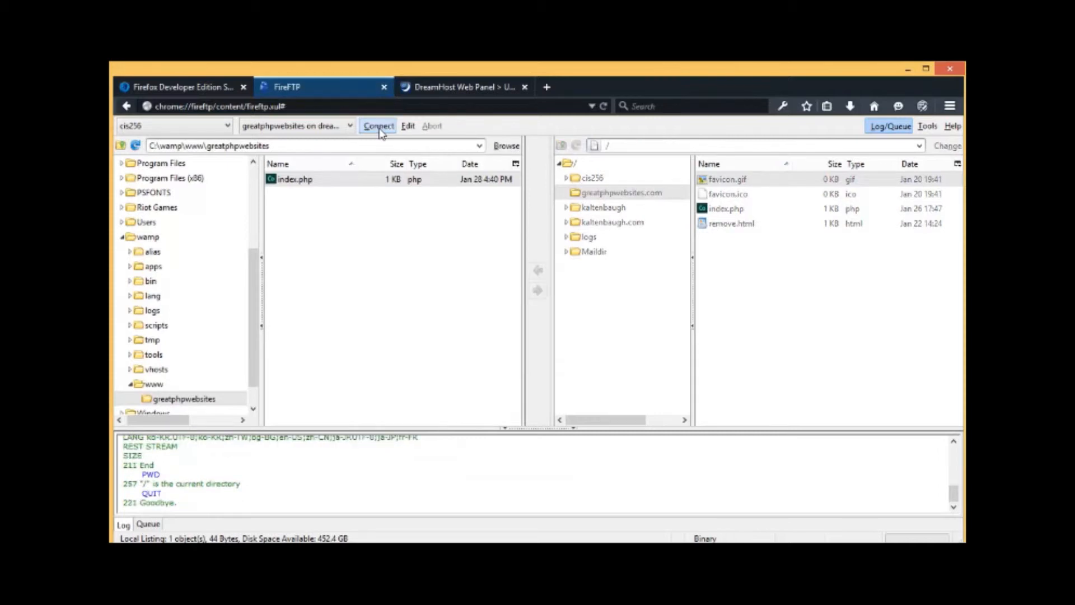
left_click(385, 88)
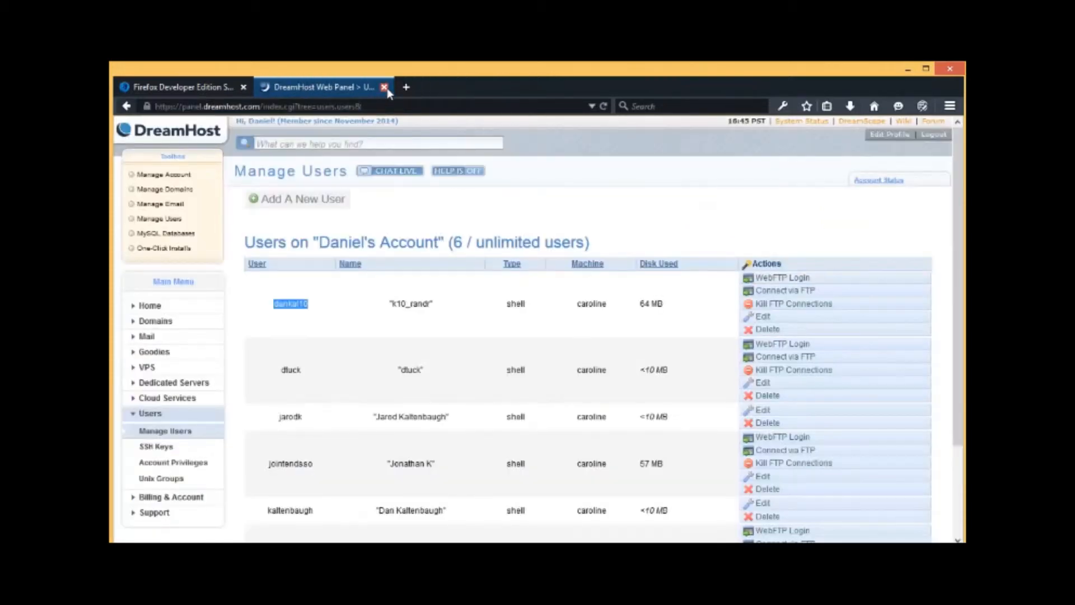
left_click(384, 87)
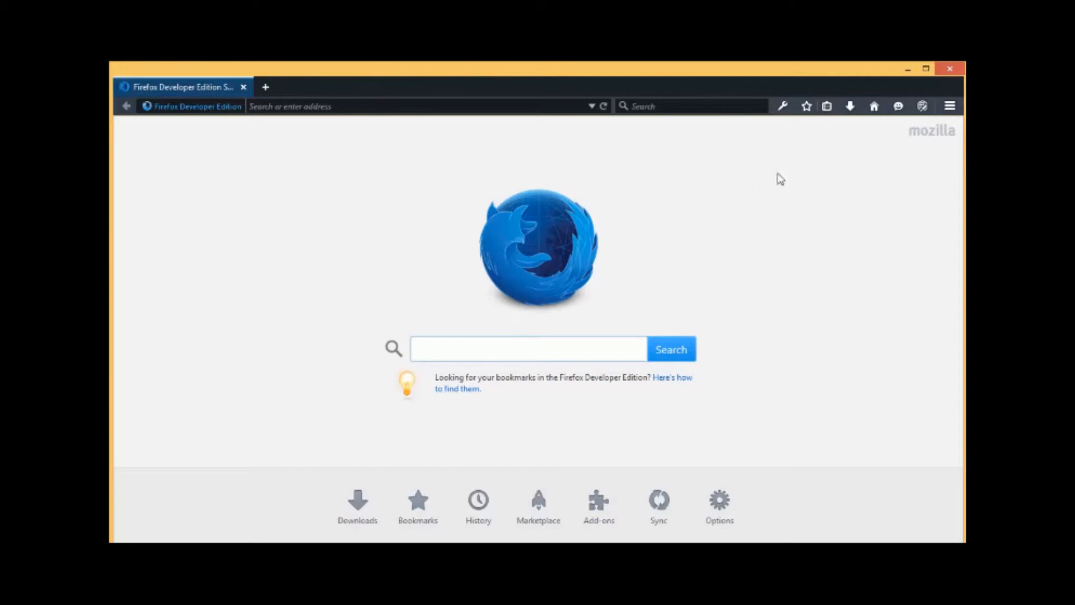
left_click(783, 106)
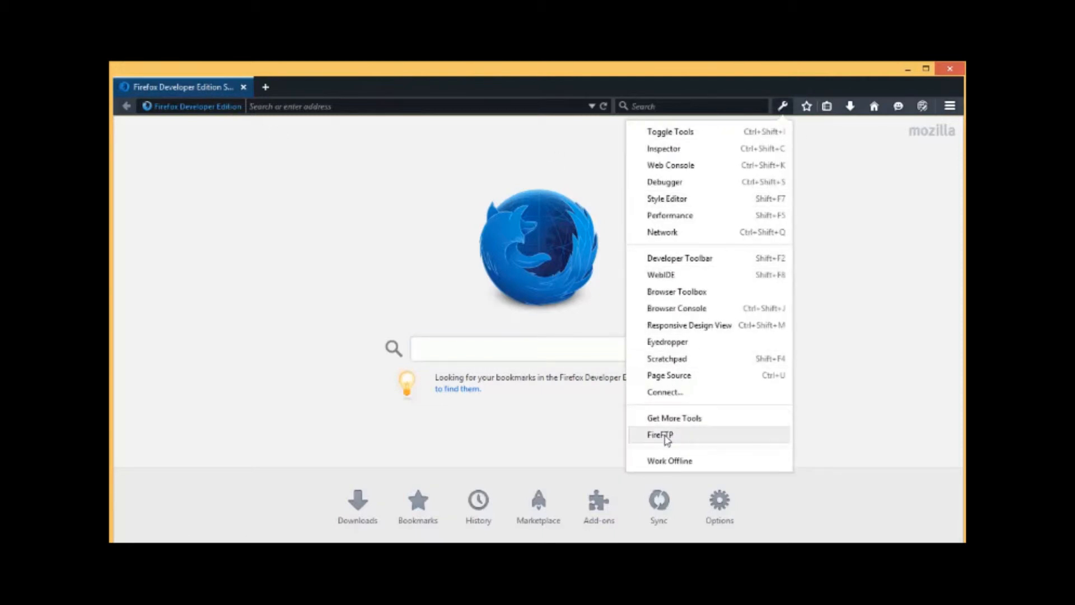
left_click(663, 431)
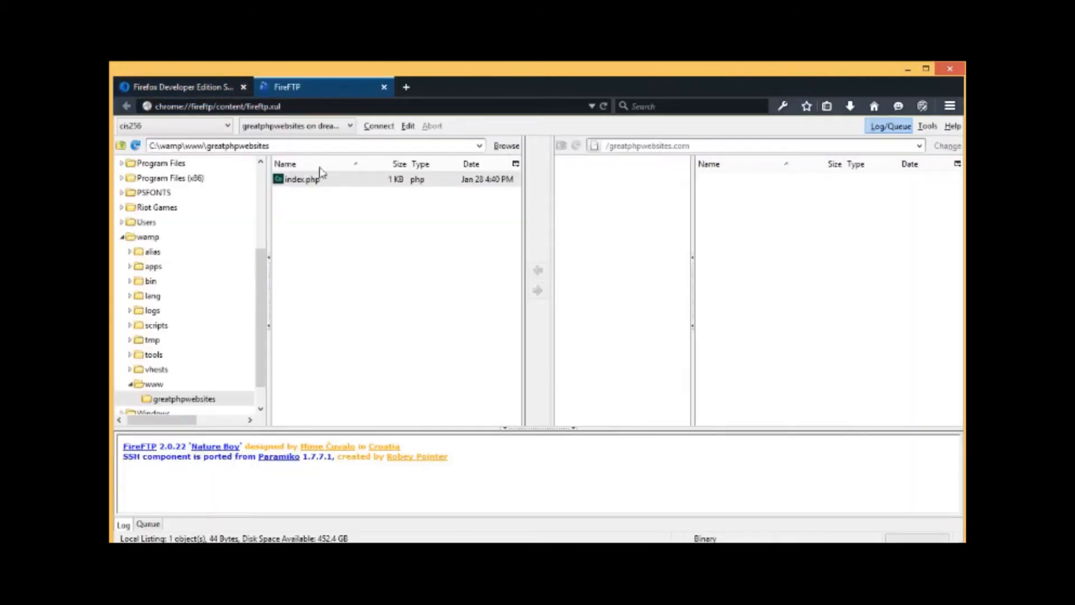
left_click(379, 125)
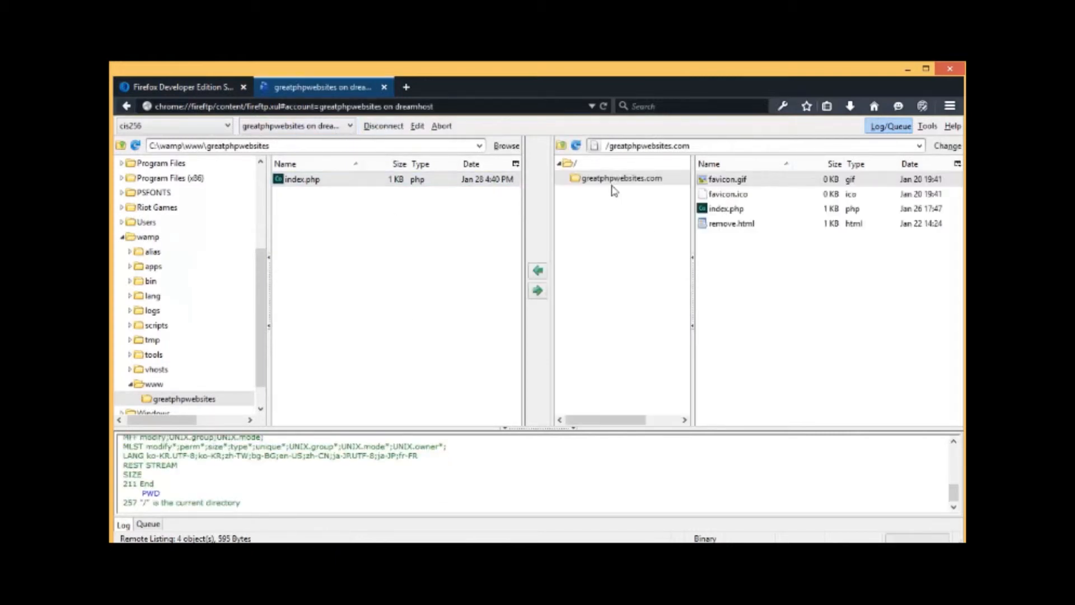
left_click(300, 184)
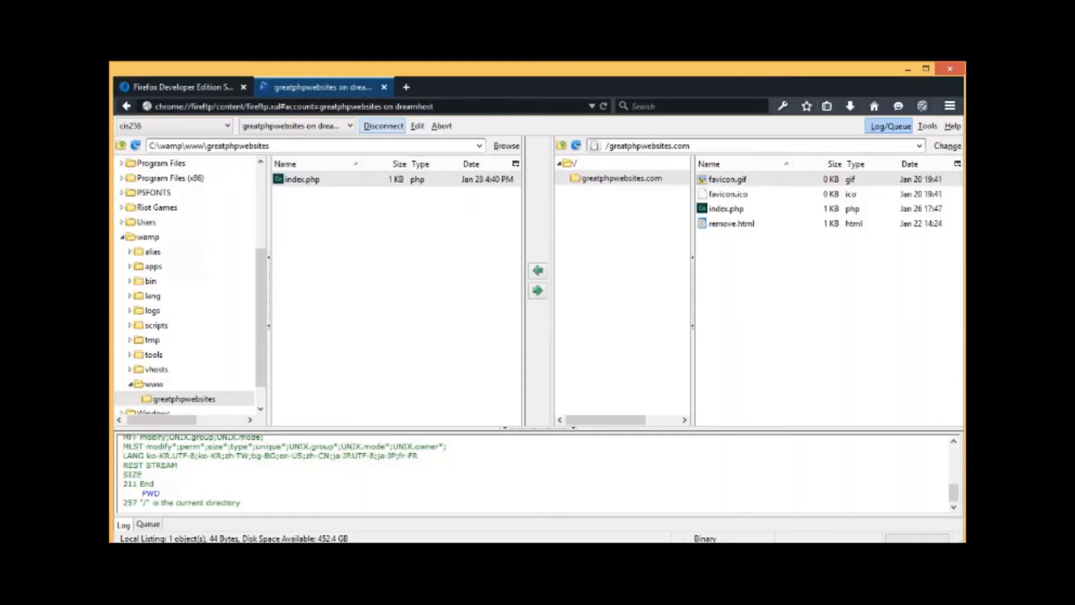
Step: Load greatphpwebsites.com in the start-page tab
left_click(203, 89)
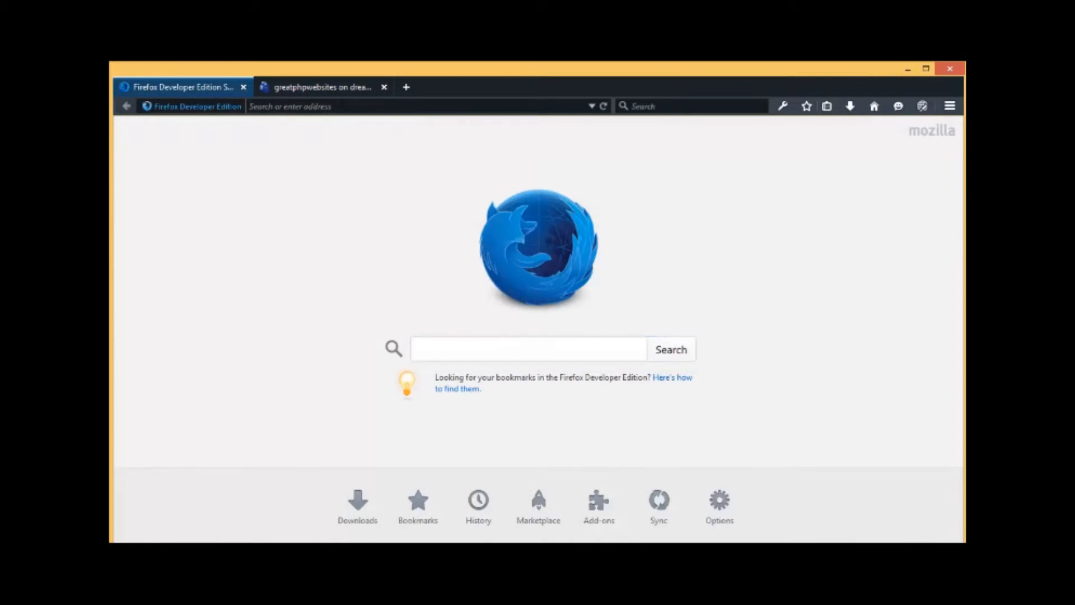
type("greatphpwebsites.com/")
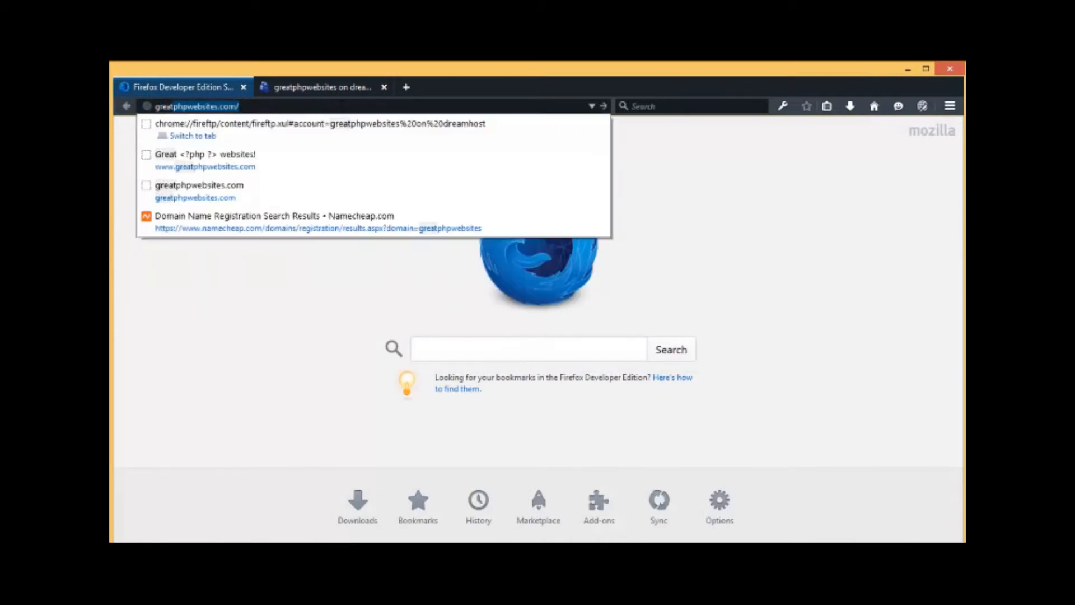
key("Return")
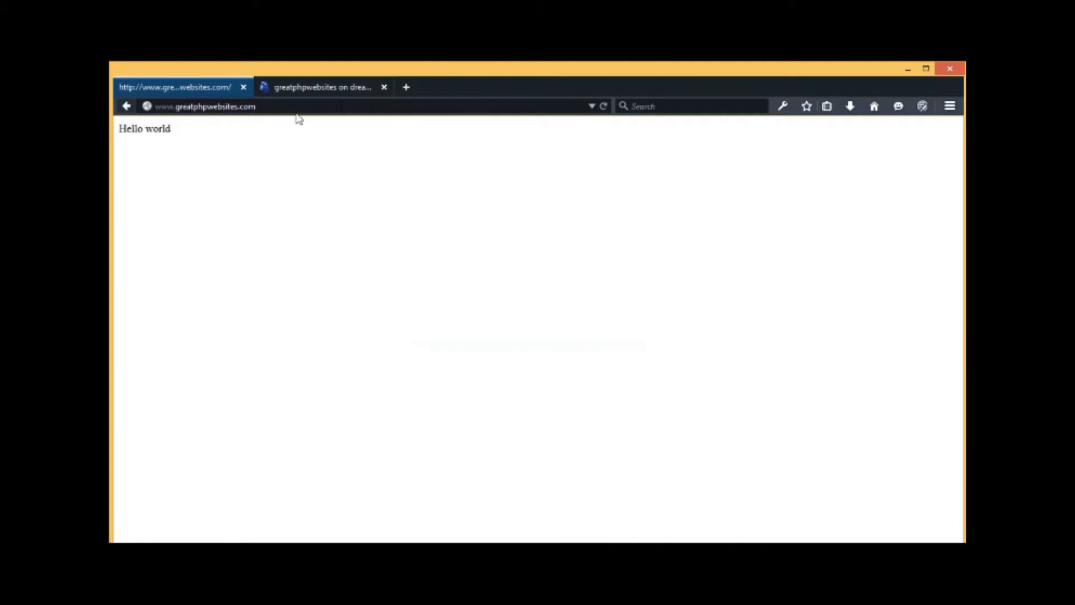
Step: Rename the server's index.php to notindex.php
left_click(337, 84)
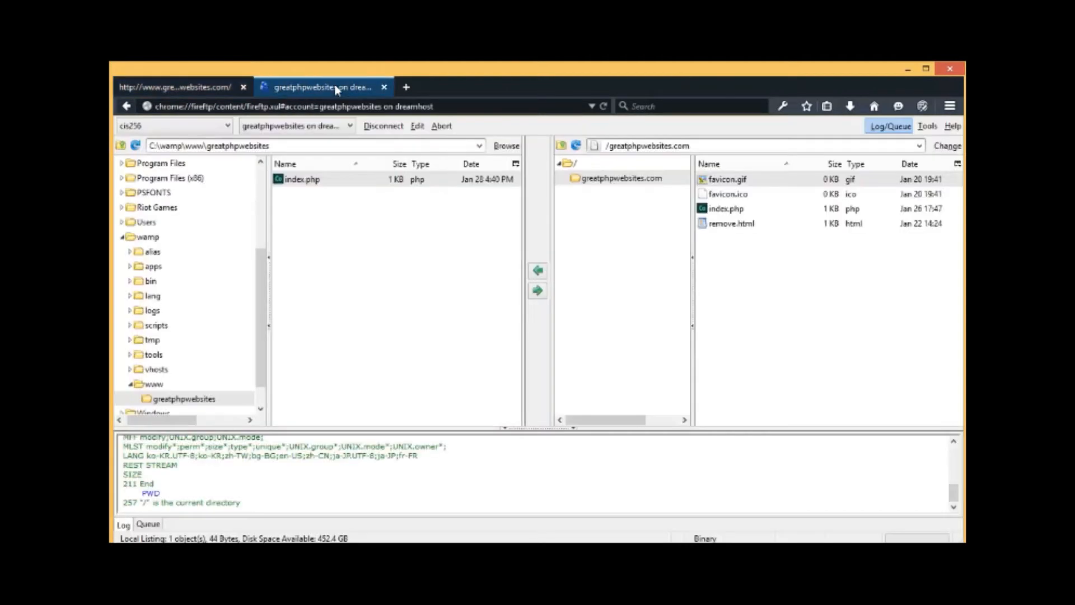
left_click(729, 214)
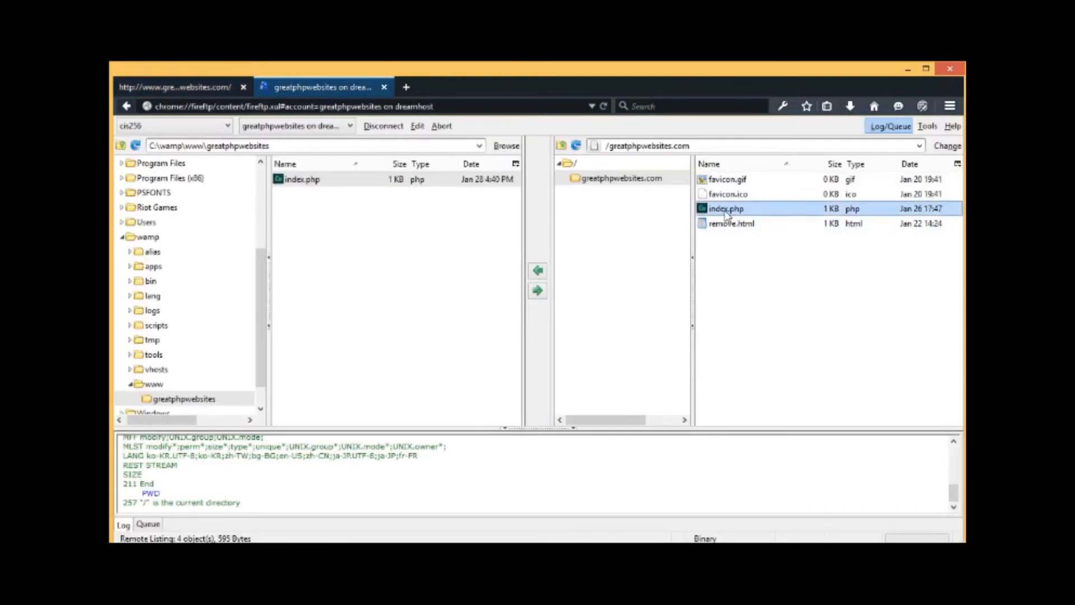
right_click(729, 216)
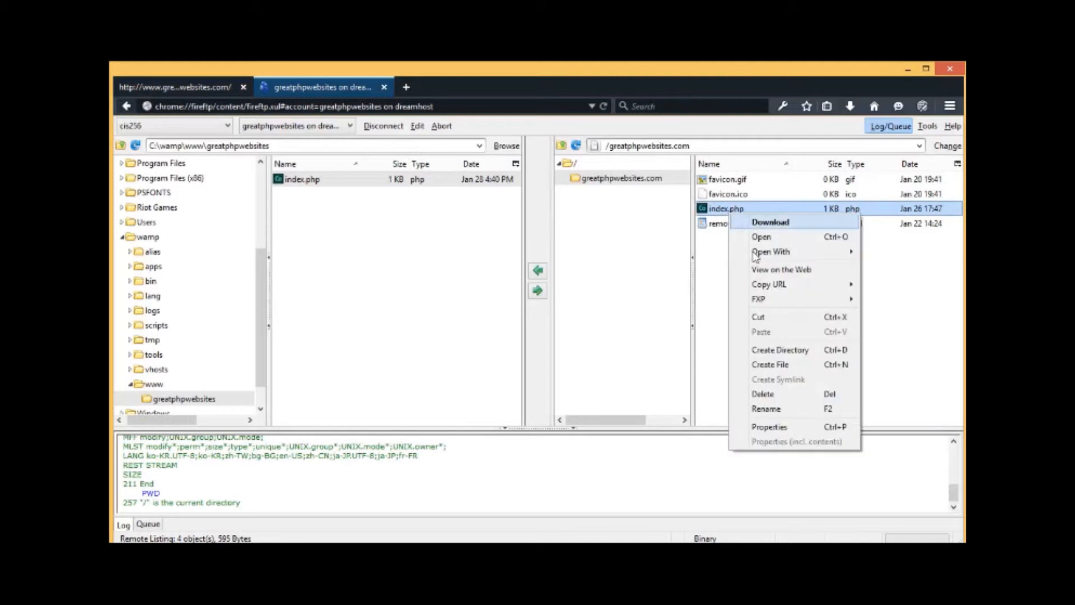
left_click(788, 413)
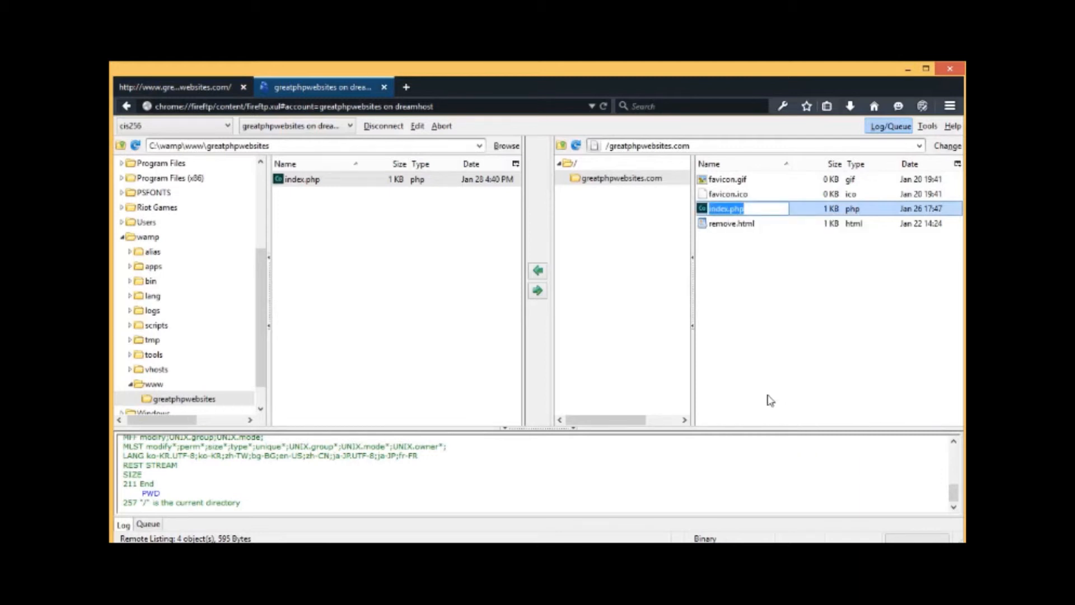
type("notindex.php")
key("Return")
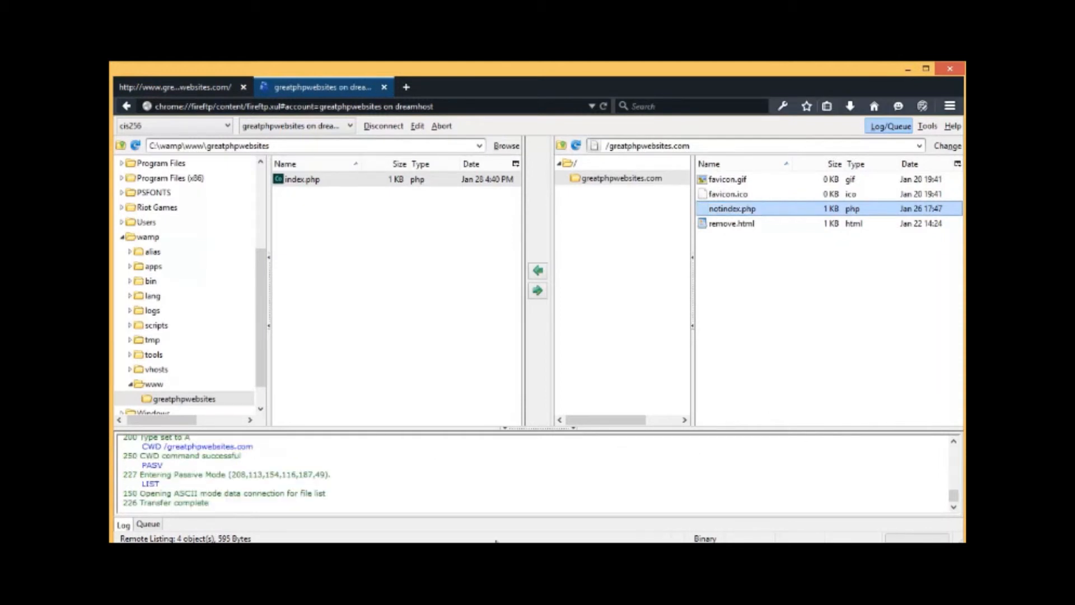
Step: Reload the site to confirm it now shows an 'Index of /' listing
left_click(188, 88)
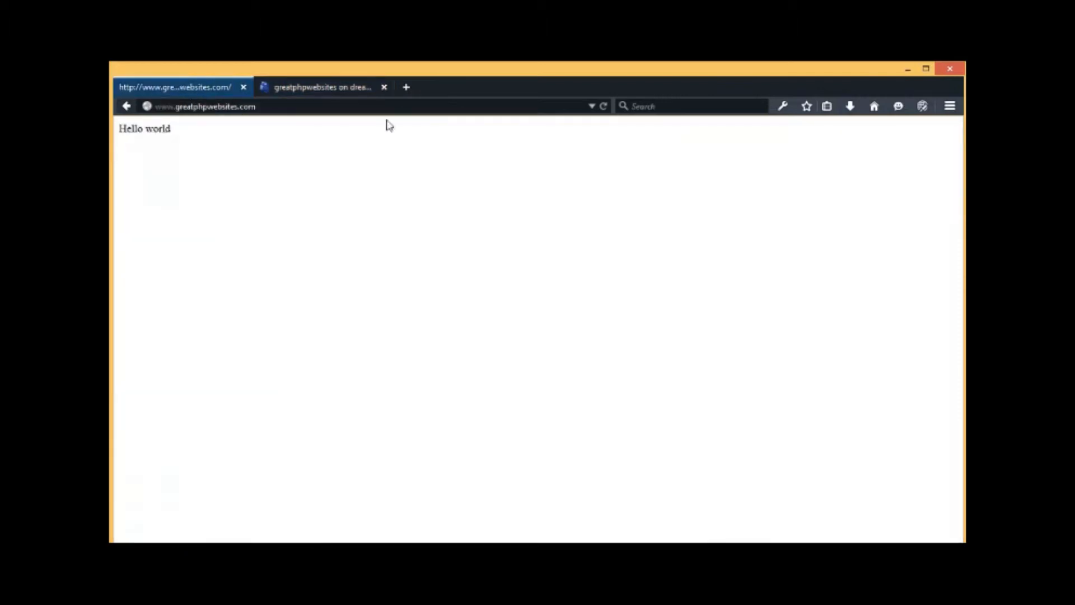
left_click(604, 107)
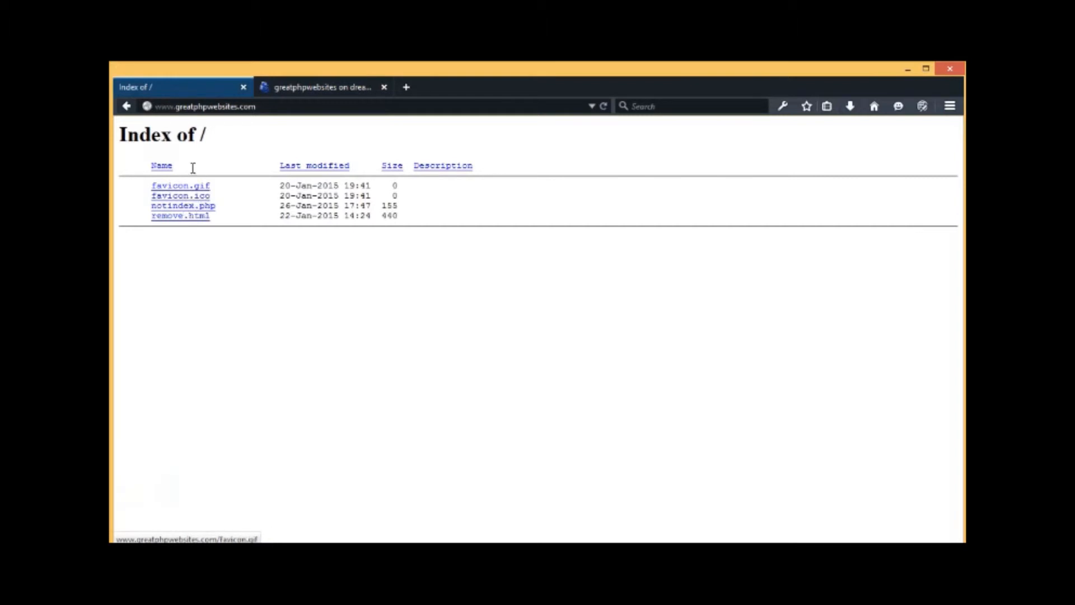
left_click_drag(194, 134, 119, 134)
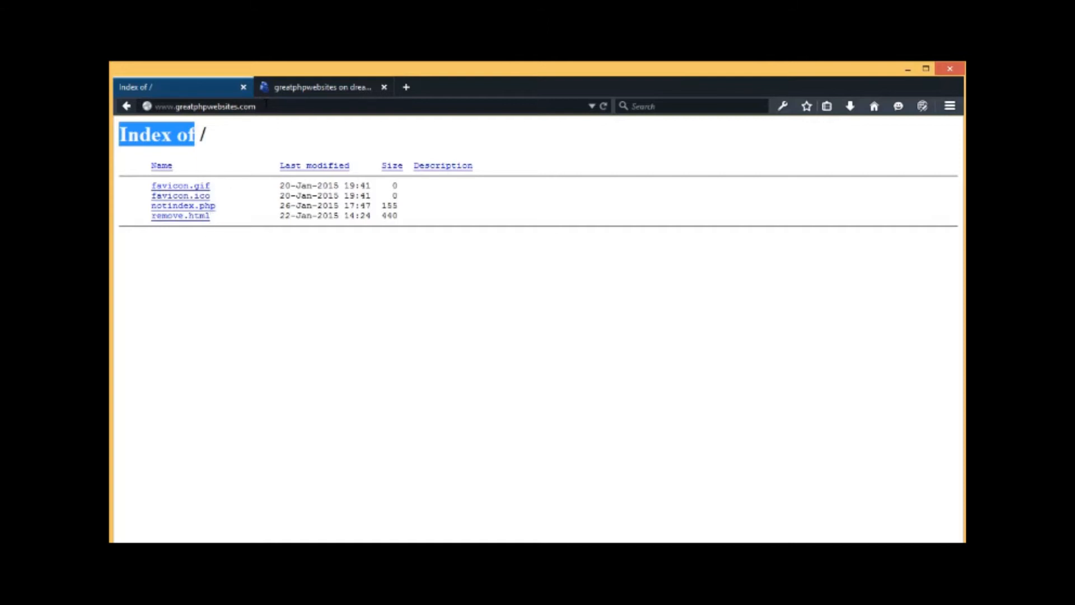
left_click(298, 89)
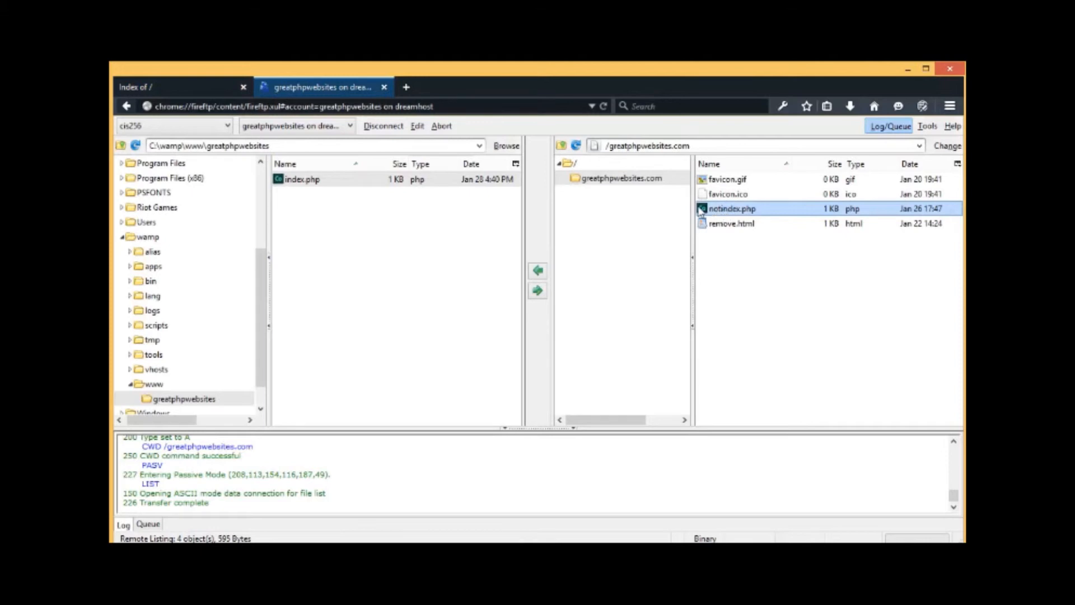
Step: Upload local index.php to the server, overwriting the existing copy
left_click(305, 180)
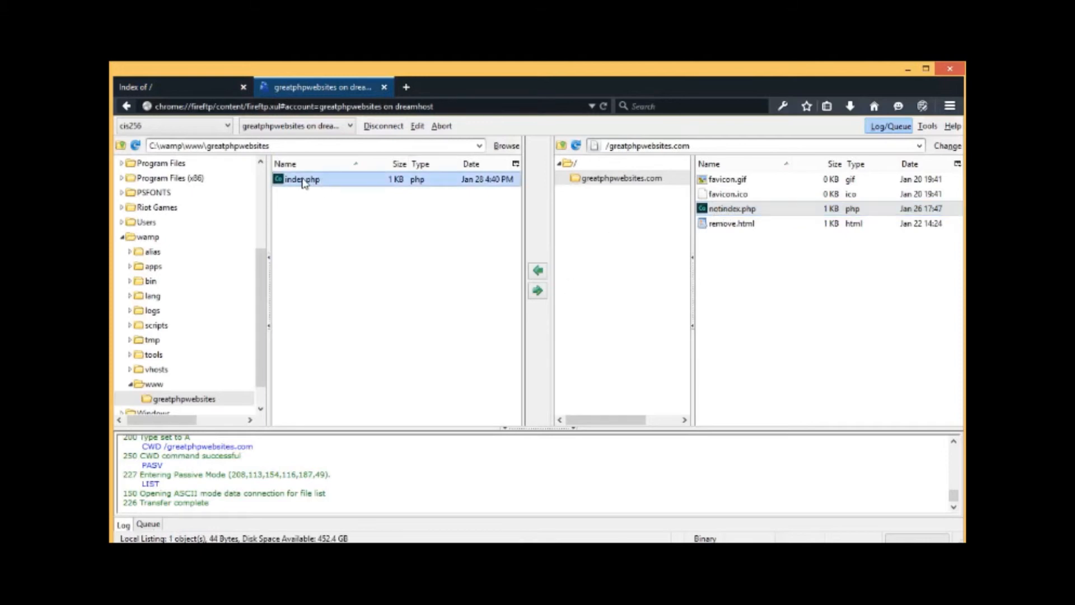
left_click(538, 290)
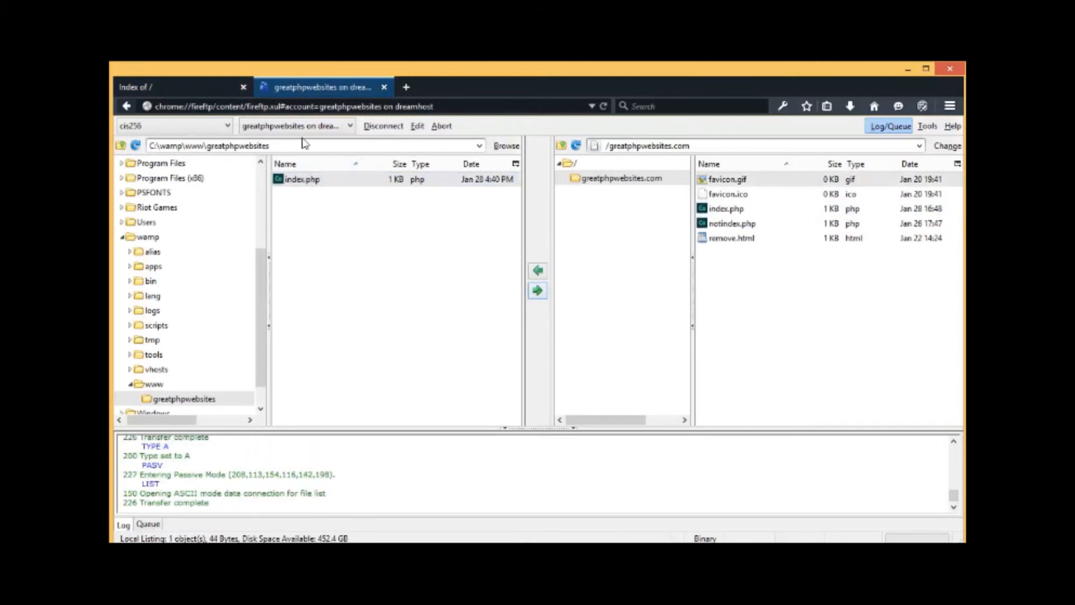
left_click(333, 181)
double_click(333, 185)
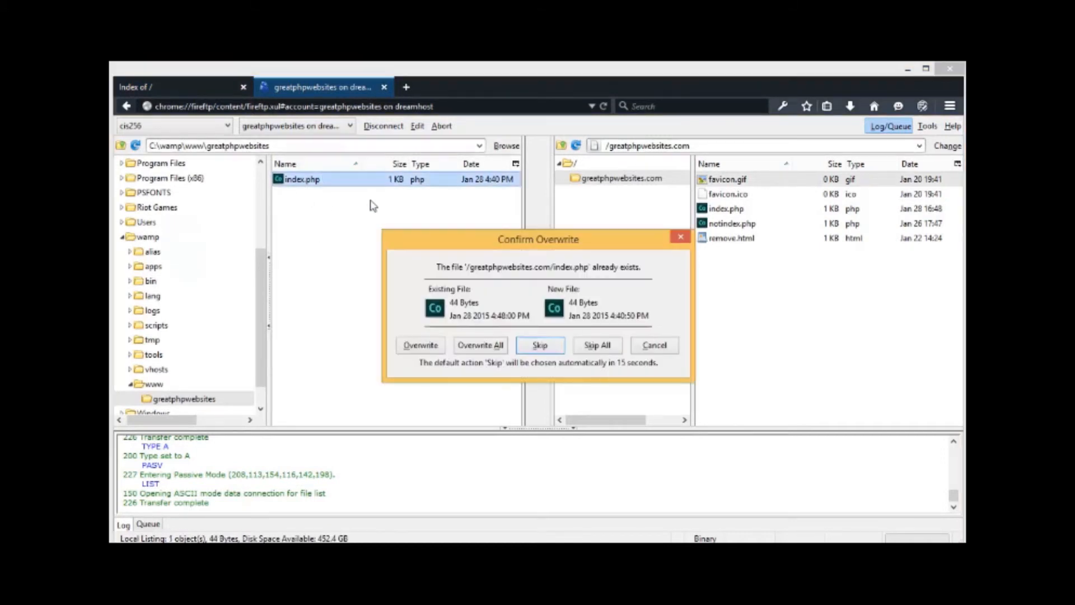
left_click(415, 348)
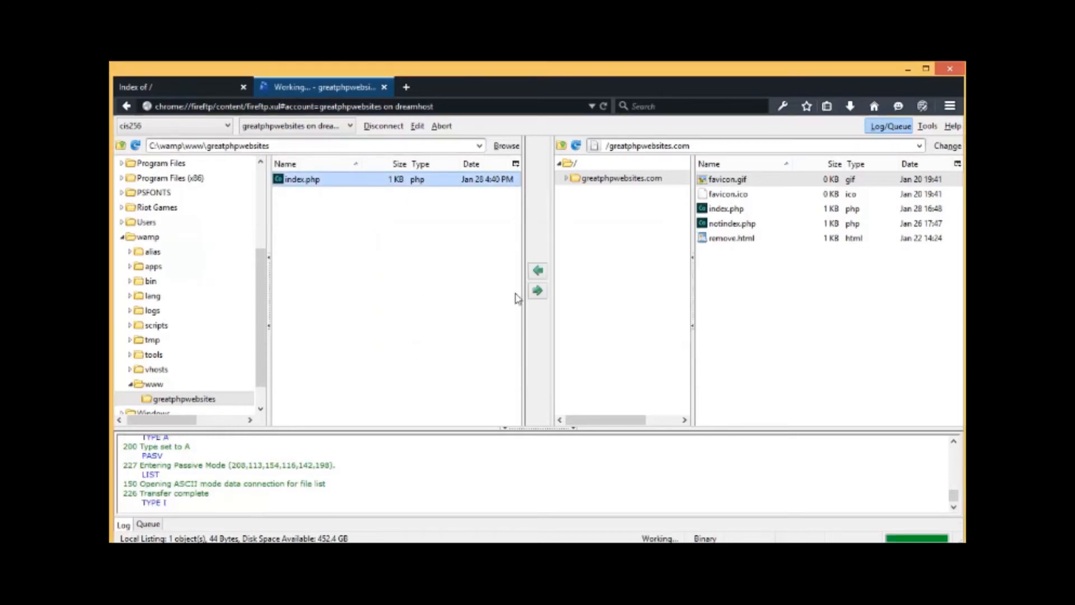
left_click(537, 294)
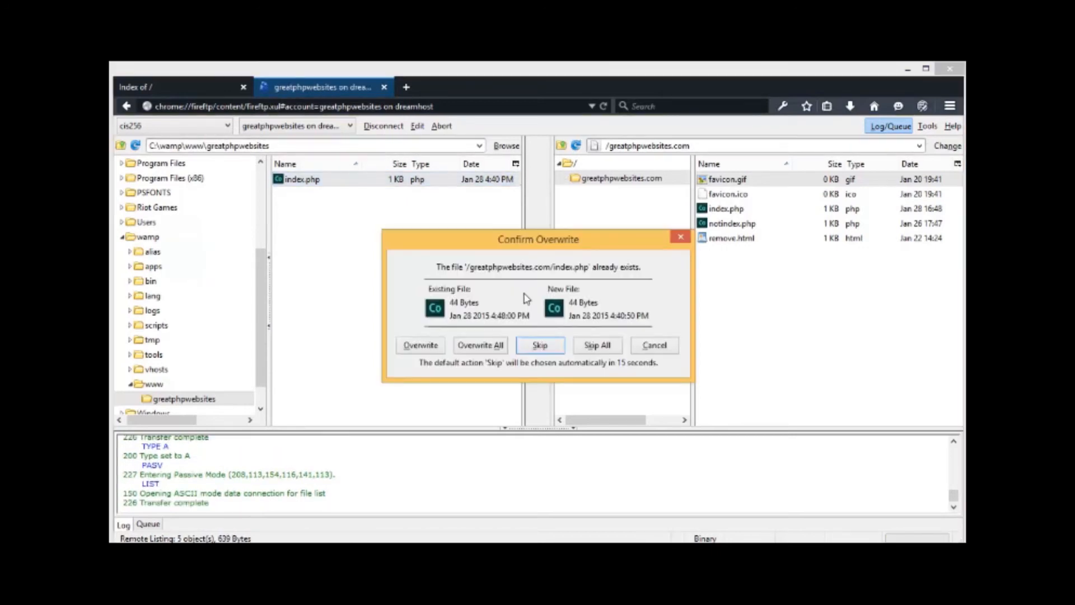
left_click(429, 346)
Step: Reload the live site to confirm it shows Hello, World
left_click(160, 91)
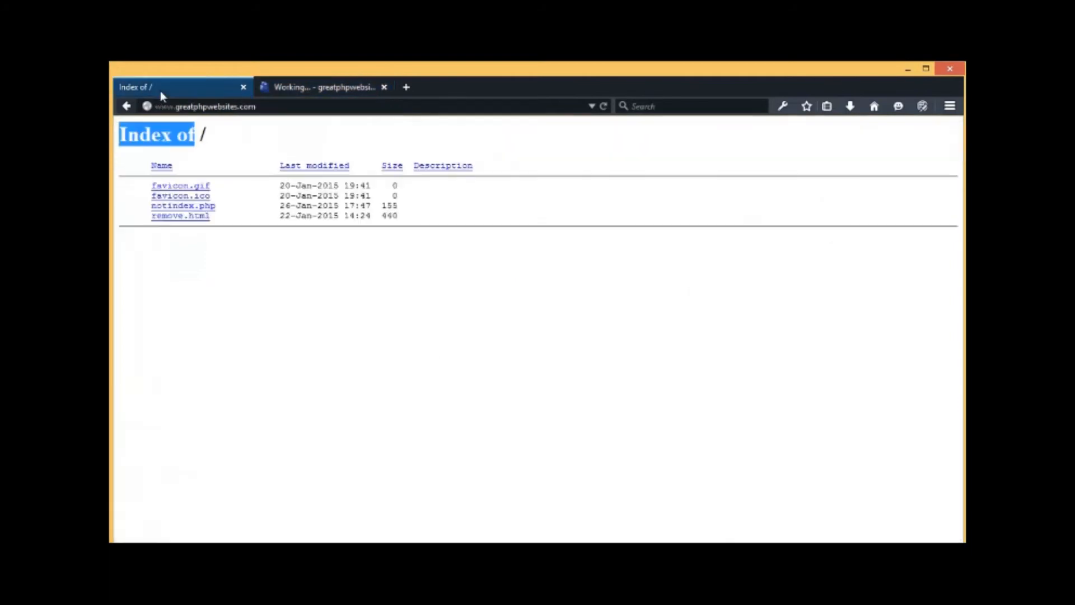
left_click(603, 106)
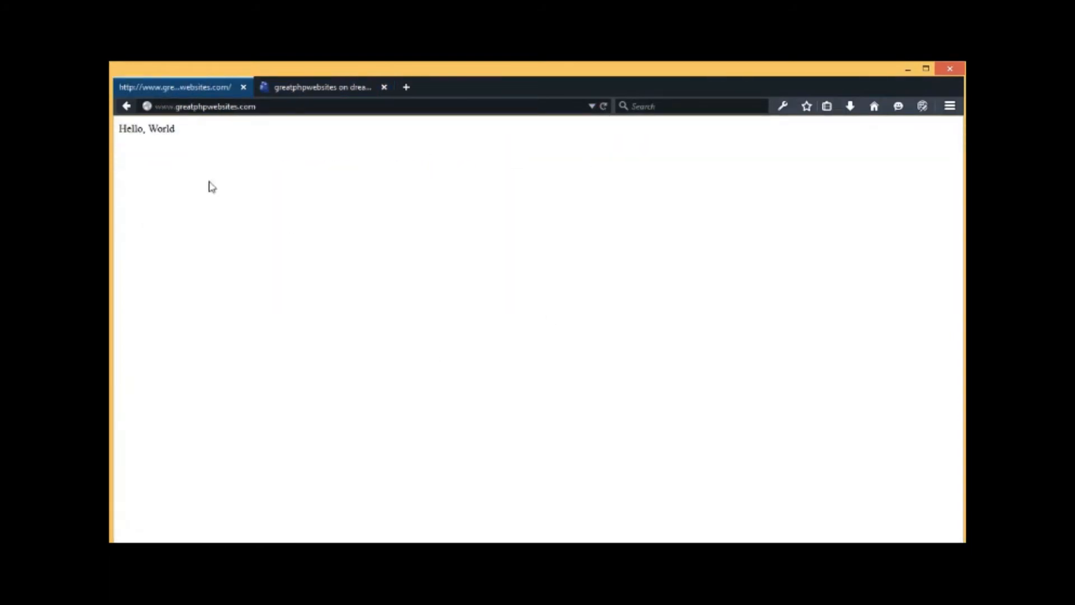
left_click(318, 86)
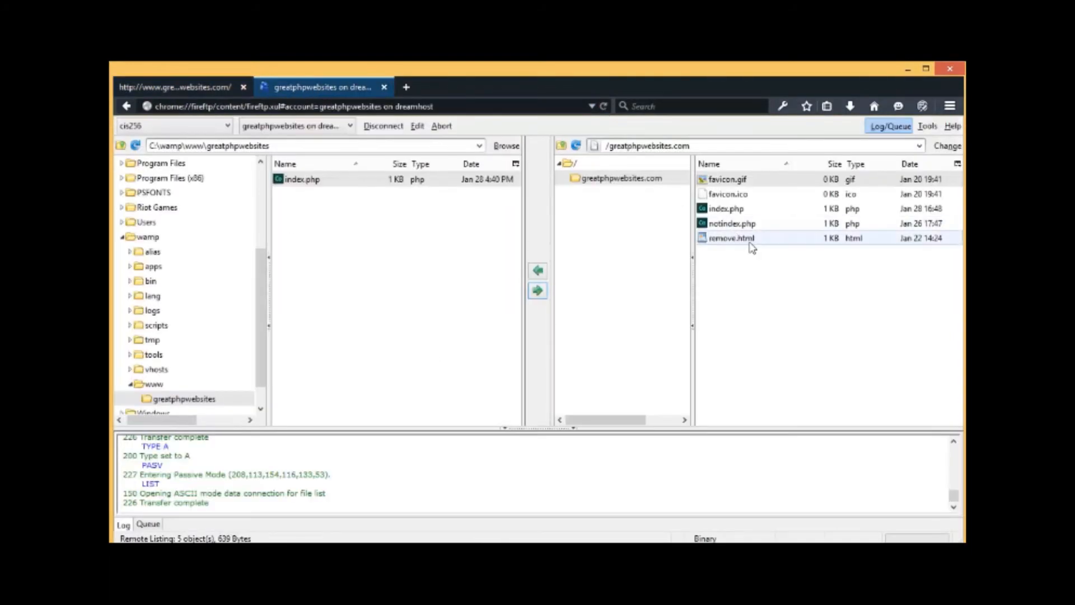
Step: Delete notindex.php from the server
left_click(722, 226)
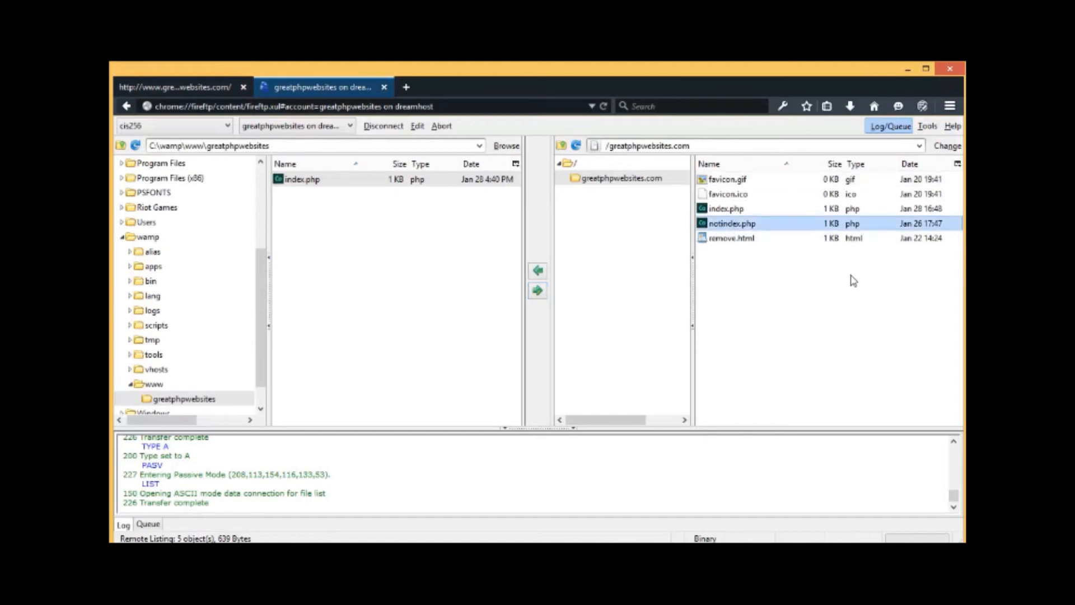
key("Delete")
key("Return")
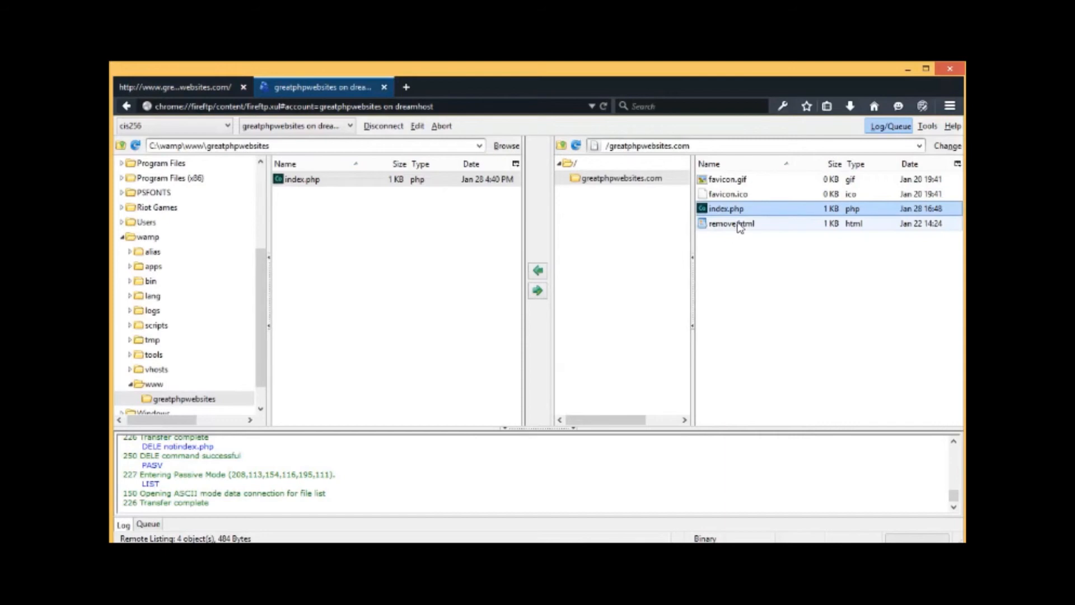
Step: Delete favicon.gif and favicon.ico from the server, then download remove.html locally
left_click(759, 185)
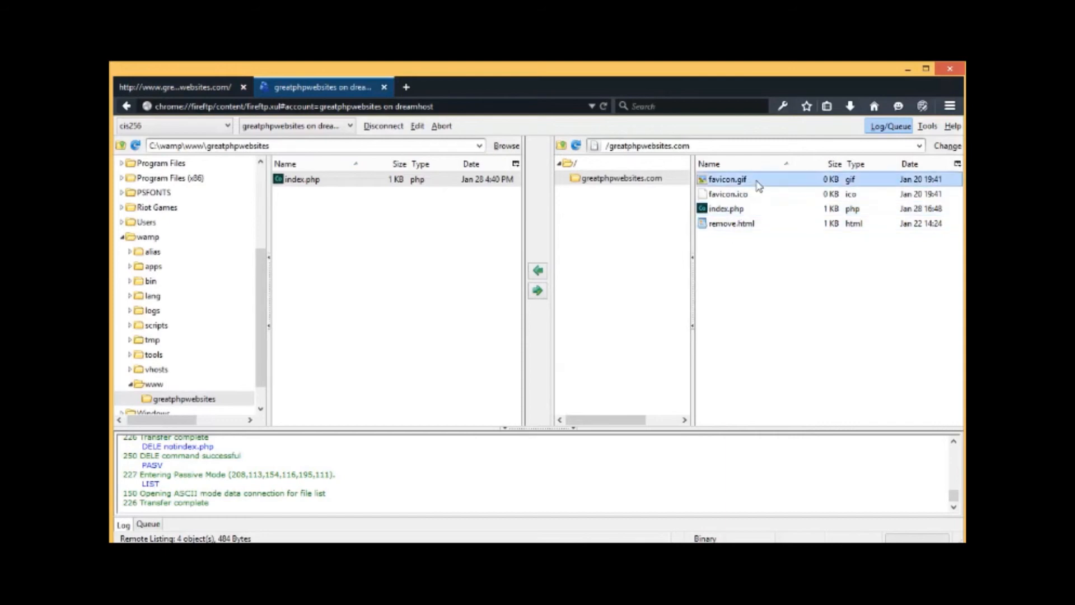
left_click(756, 194, "ctrl")
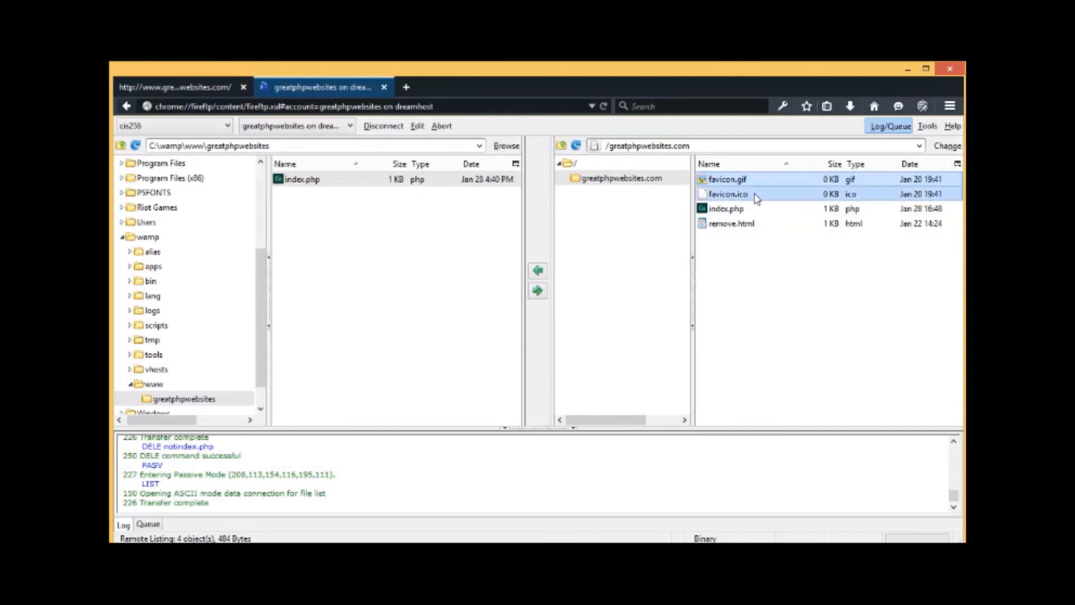
key("Delete")
key("Return")
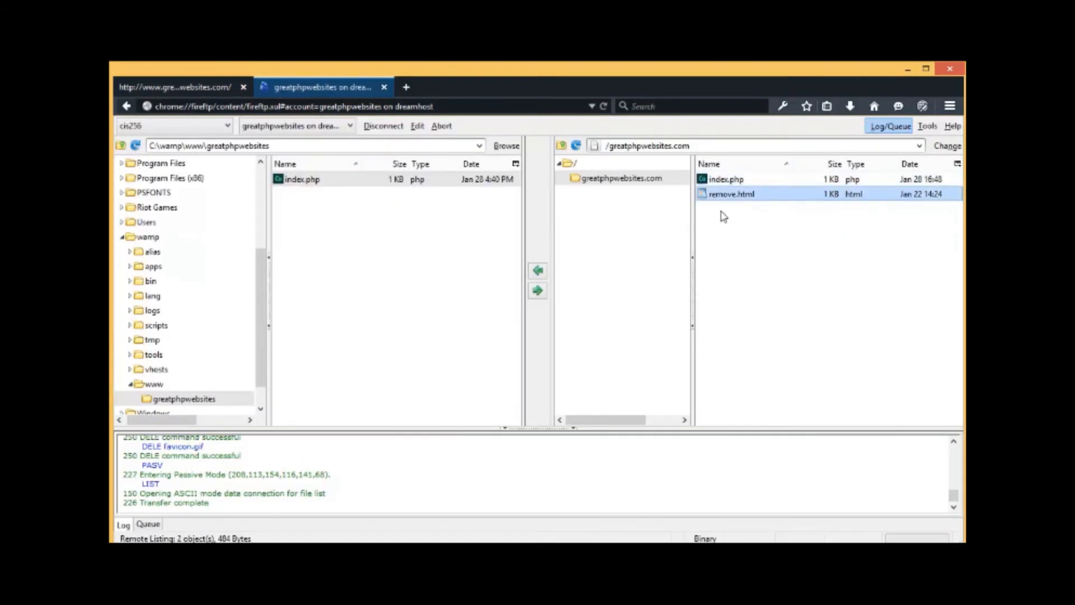
left_click(539, 272)
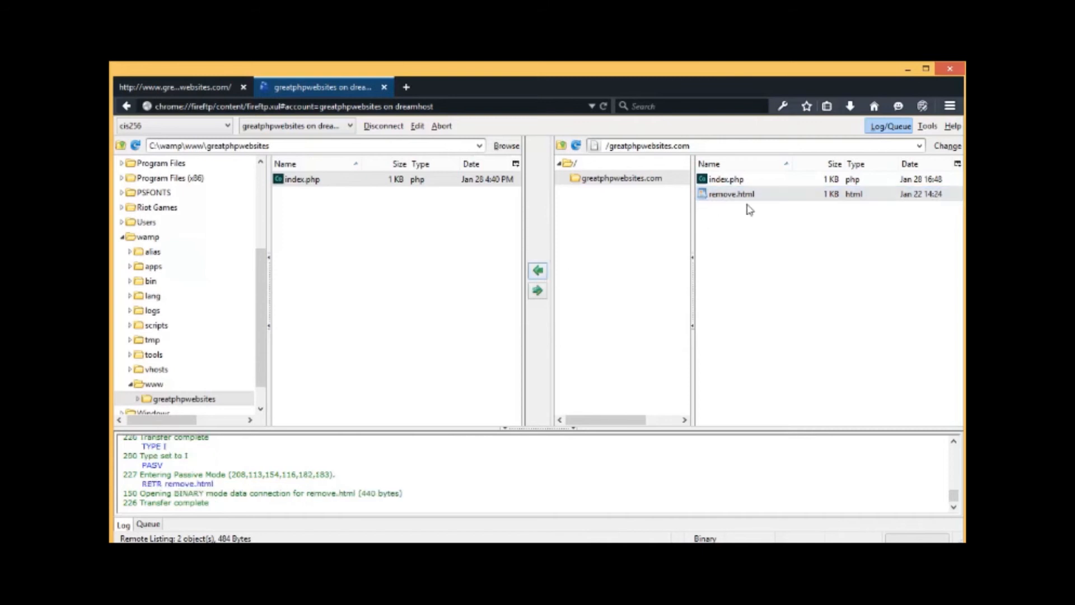
left_click(746, 196)
left_click(308, 194)
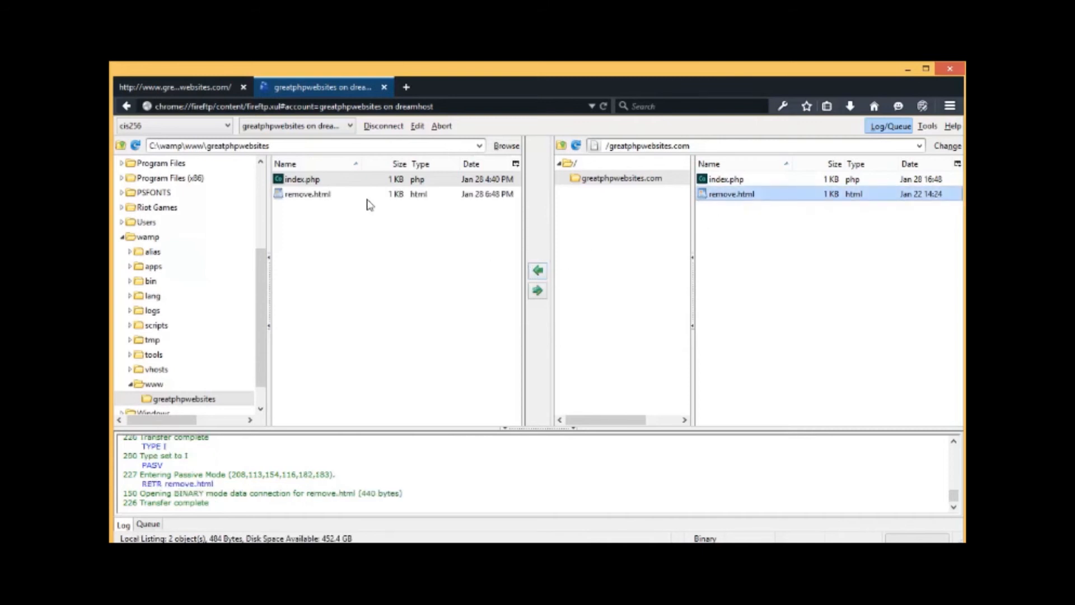
right_click(327, 196)
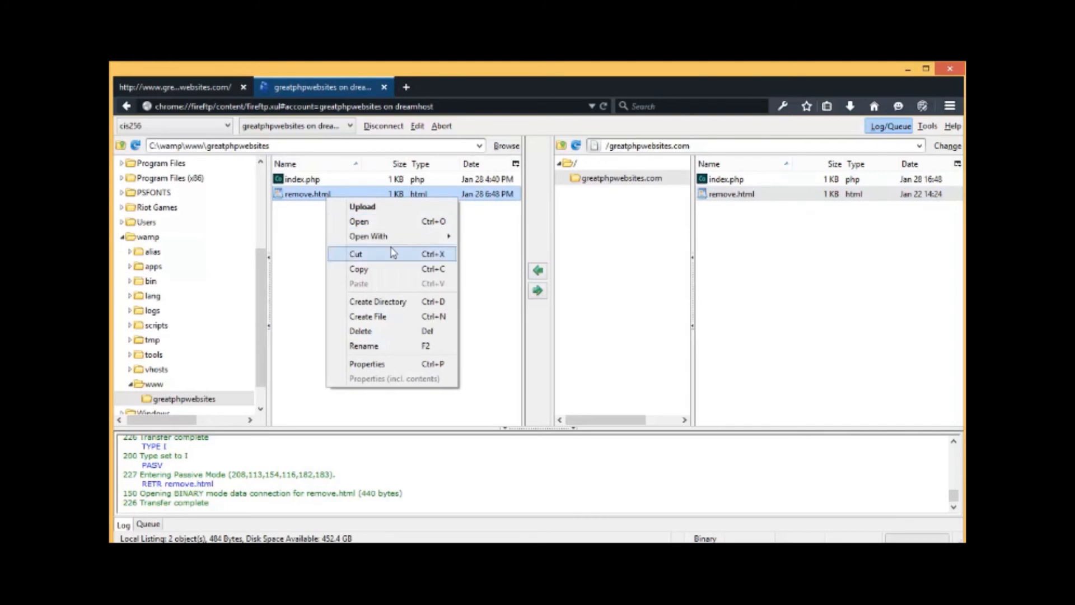
mouse_move(406, 242)
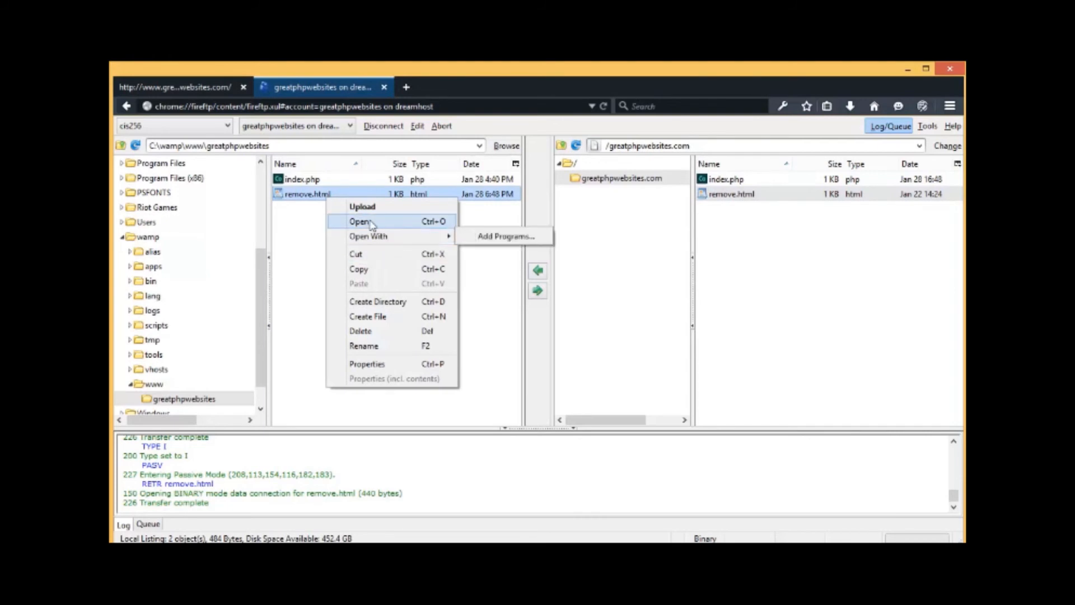
left_click(448, 222)
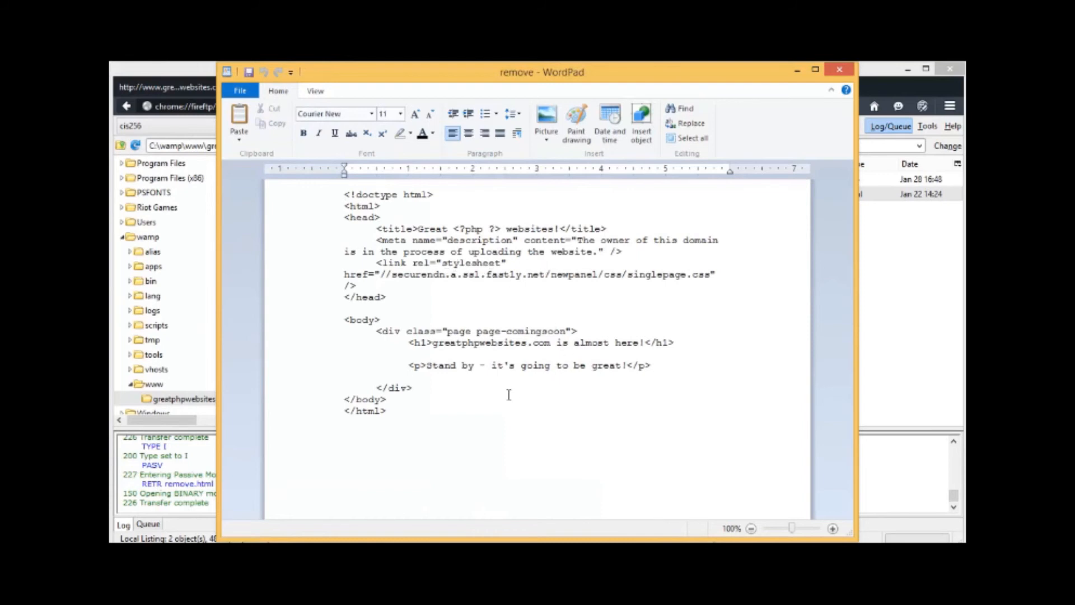
left_click_drag(402, 413, 293, 185)
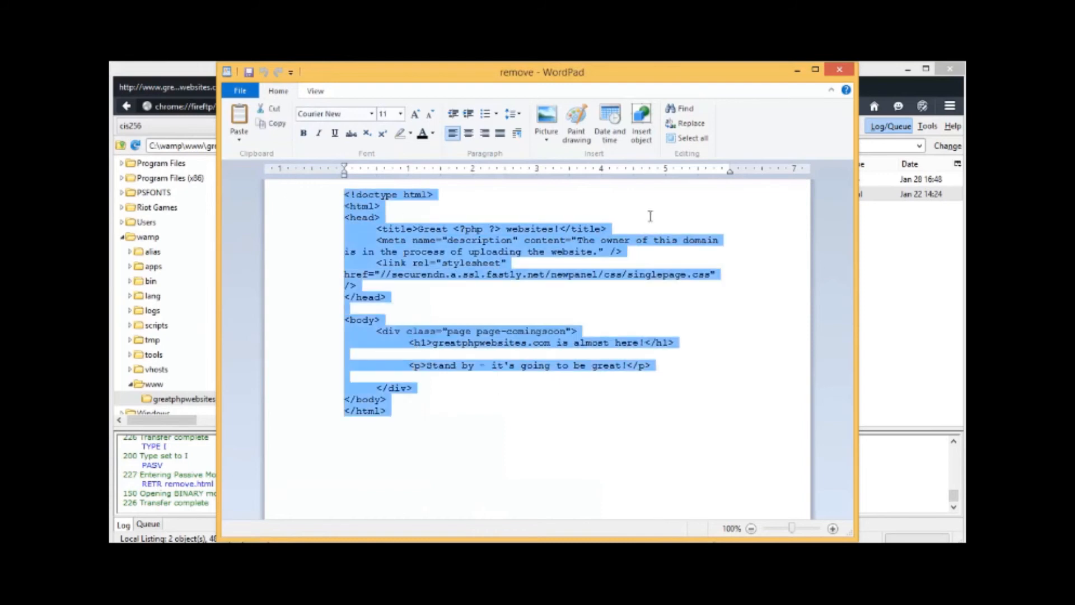
left_click(843, 74)
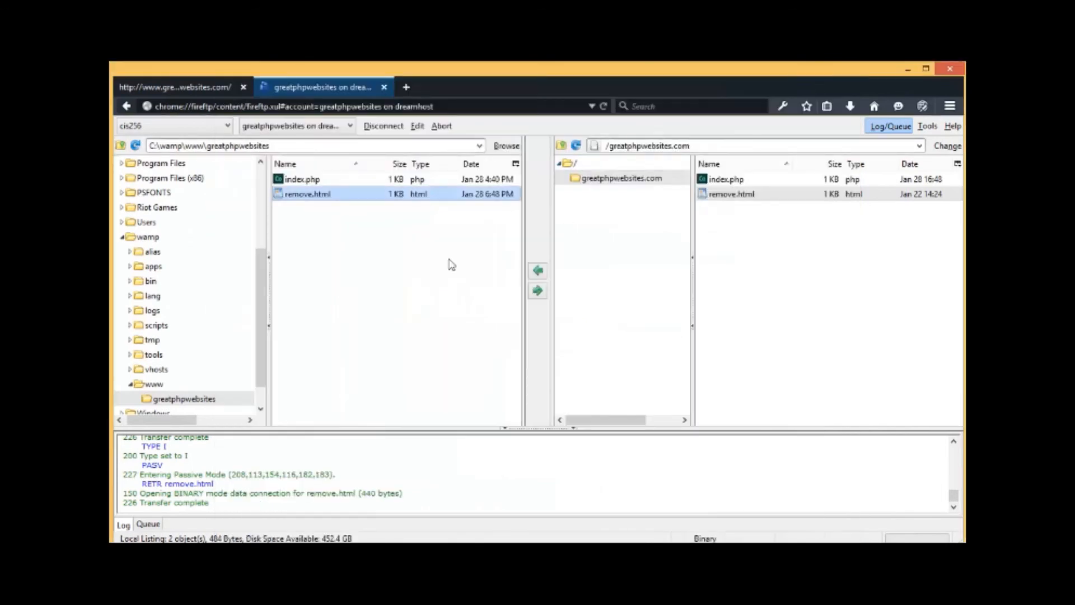
Step: Delete remove.html from the server listing and then from the local folder, confirming each
left_click(734, 200)
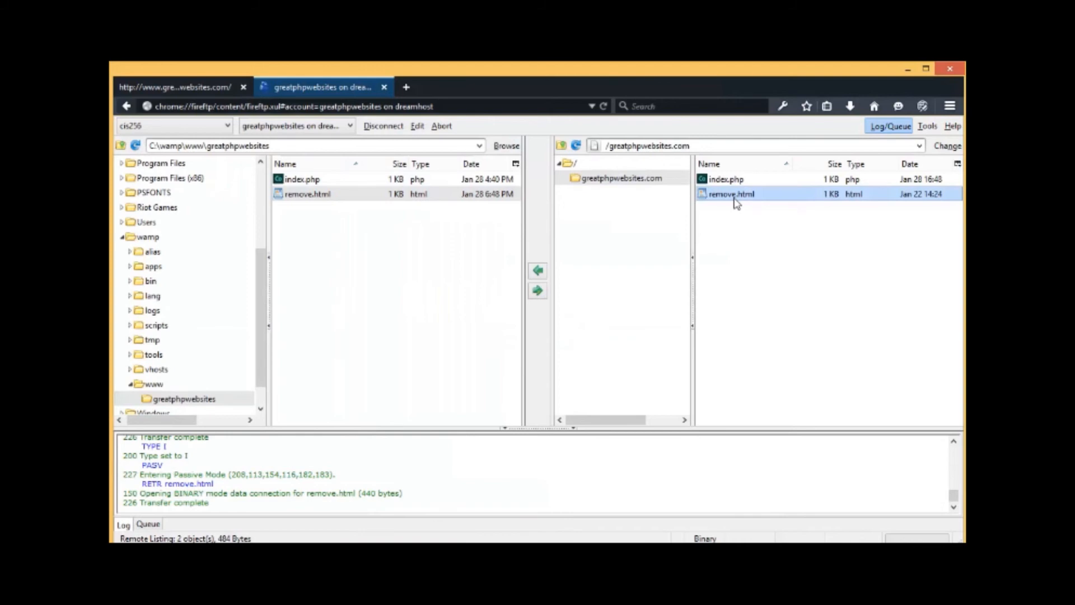
key("Delete")
key("Return")
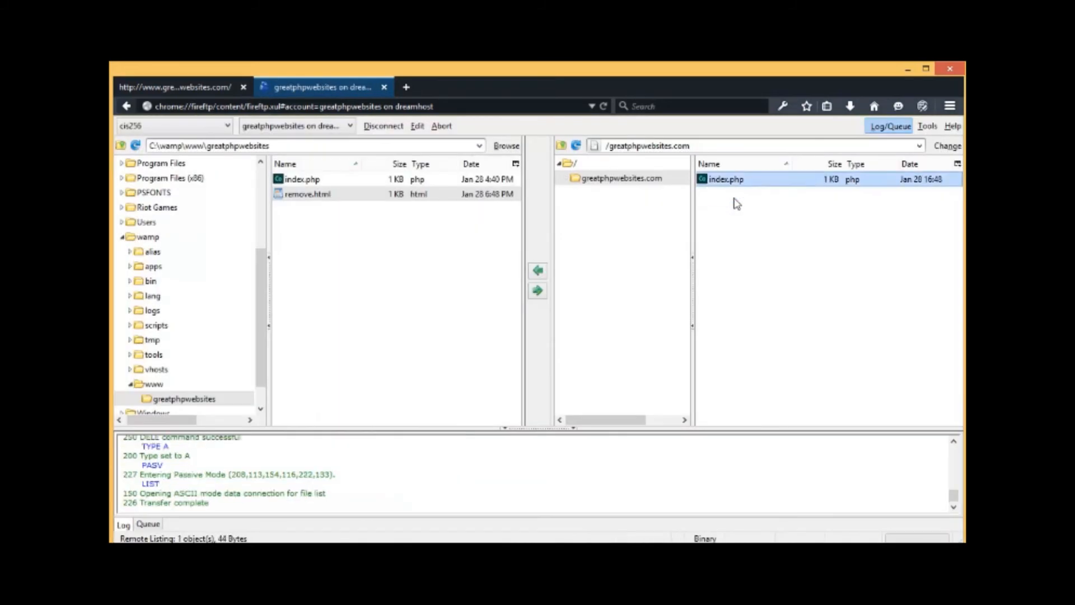
left_click(357, 201)
key("Delete")
key("Return")
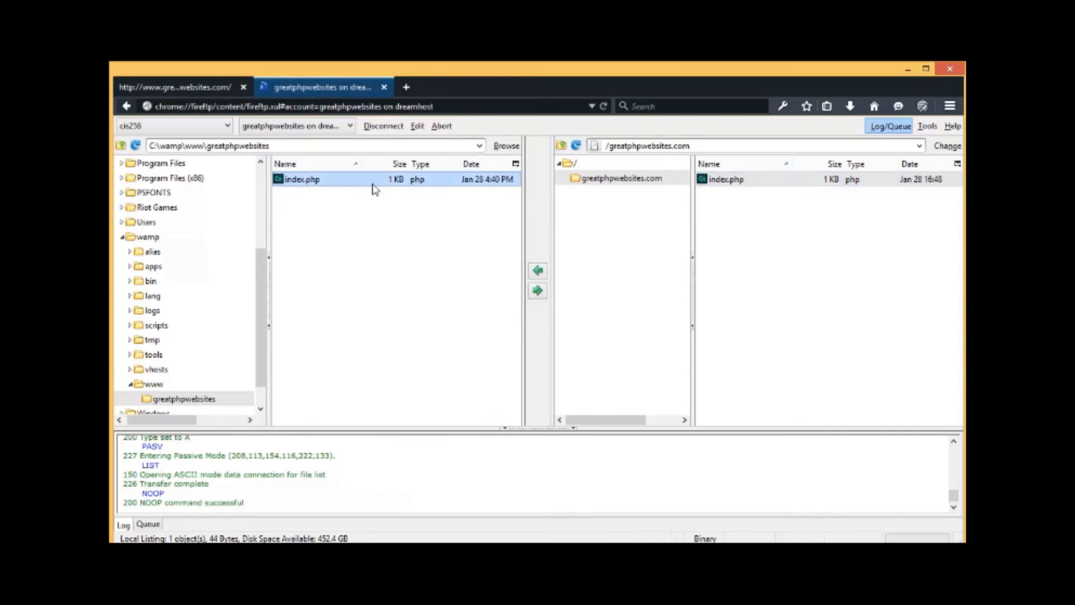
Step: Disconnect from the DreamHost server, then reselect the greatphpwebsites account and keep cis256
left_click(386, 126)
left_click(348, 126)
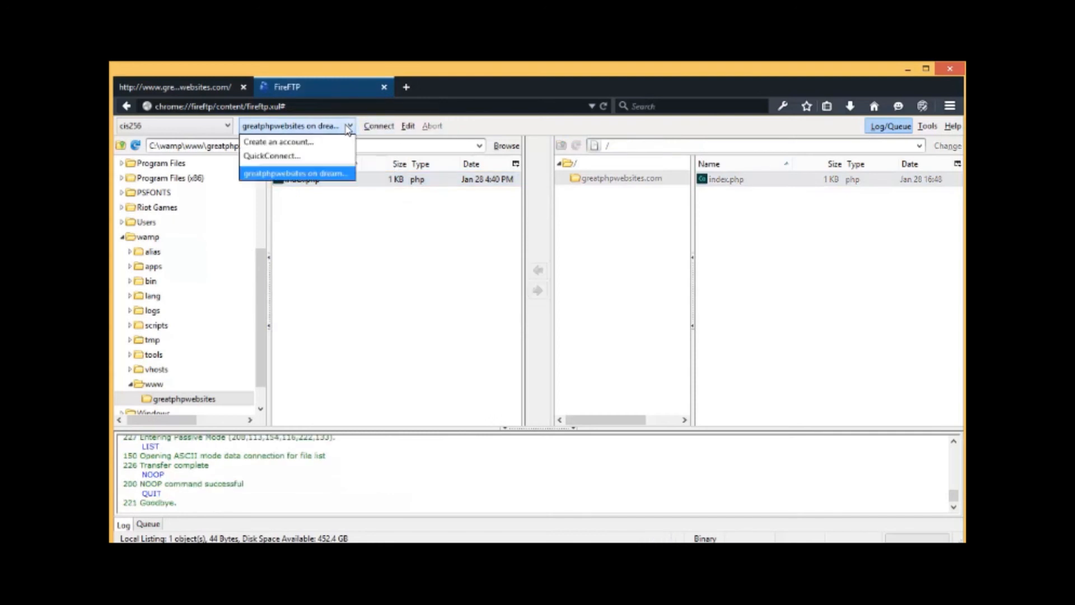
left_click(319, 173)
left_click(193, 128)
left_click(171, 143)
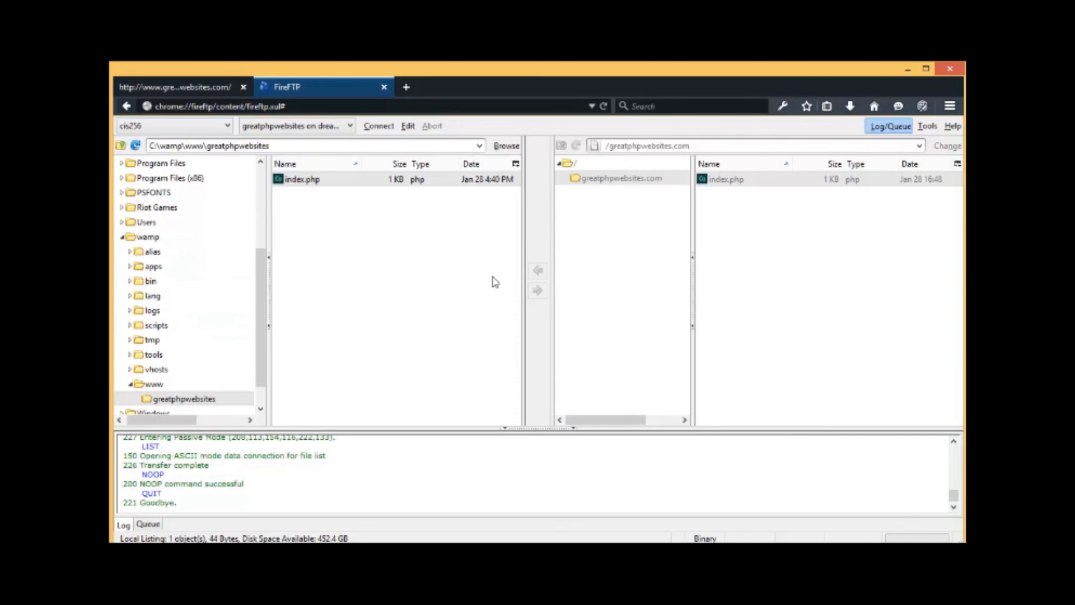
left_click(844, 281)
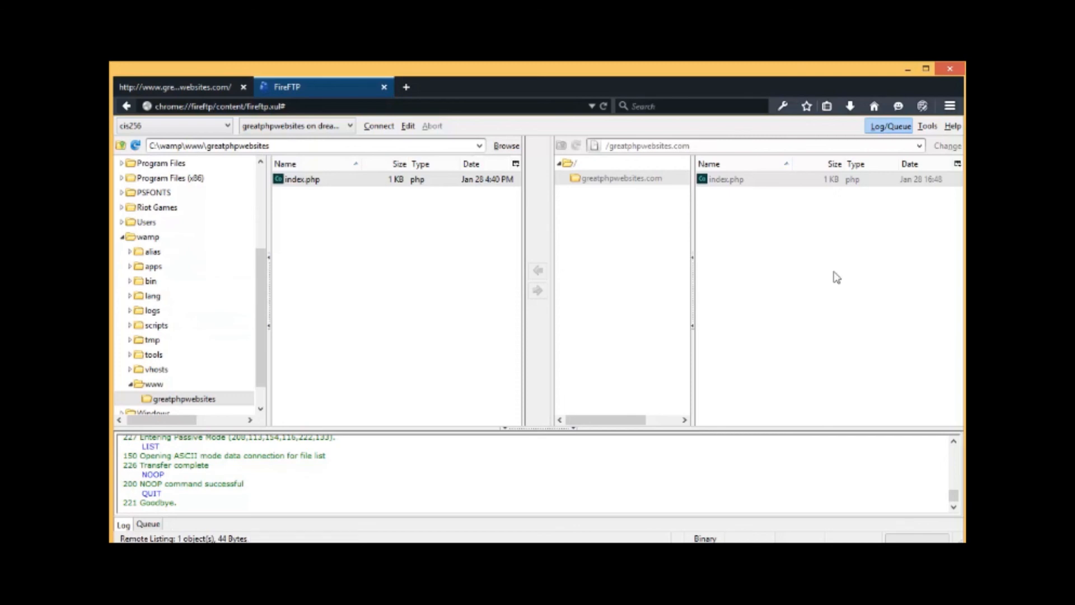